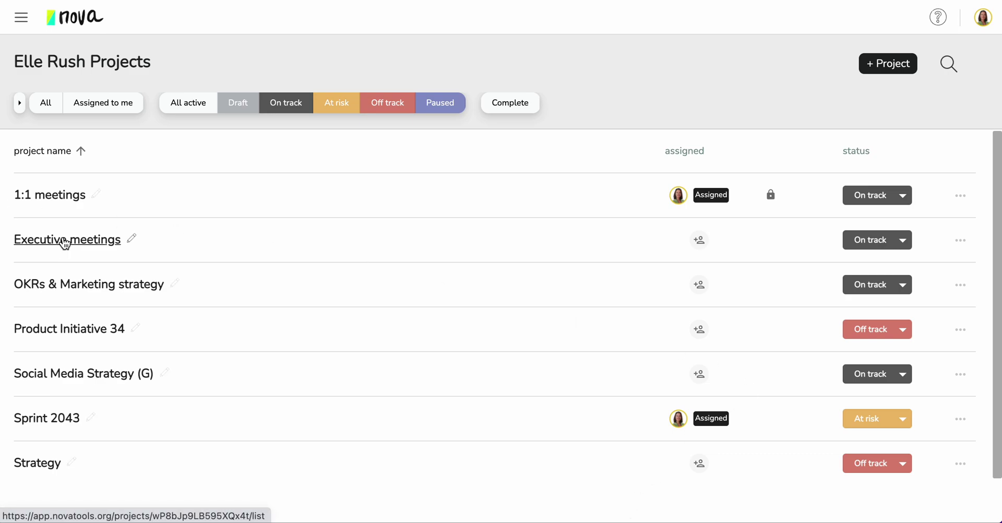
# Open the project report for Executive meetings and go to the Jan 10 session's notes
pyautogui.click(961, 244)
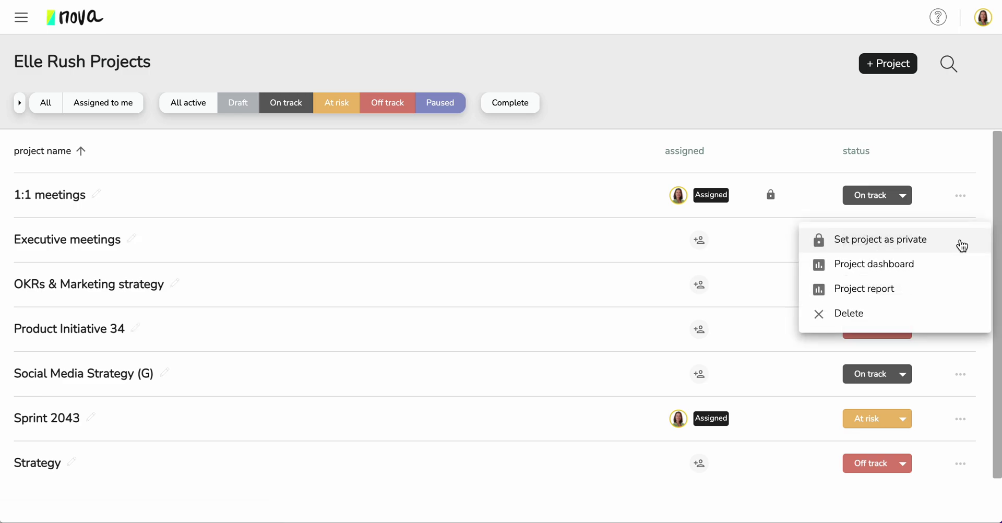
pyautogui.click(884, 291)
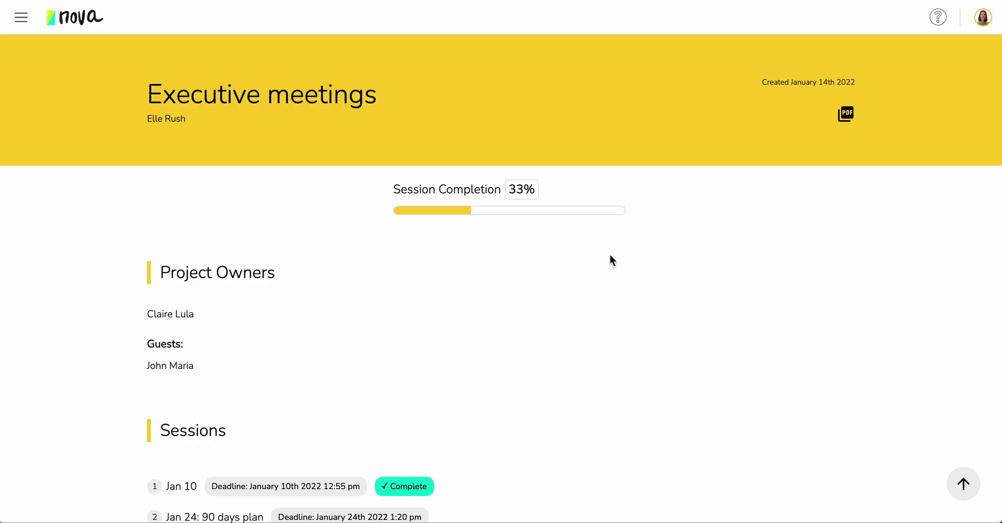
pyautogui.scroll(-4, 421, 375)
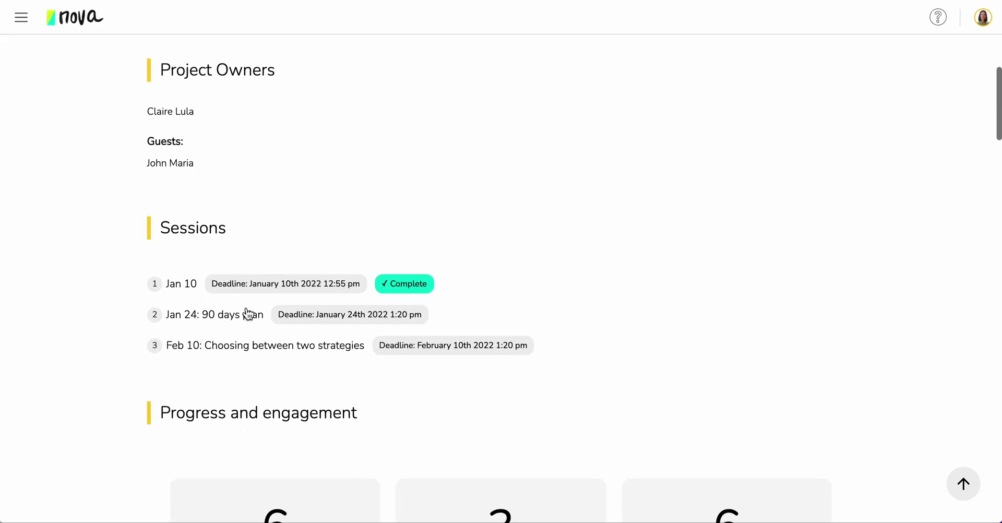
pyautogui.click(180, 285)
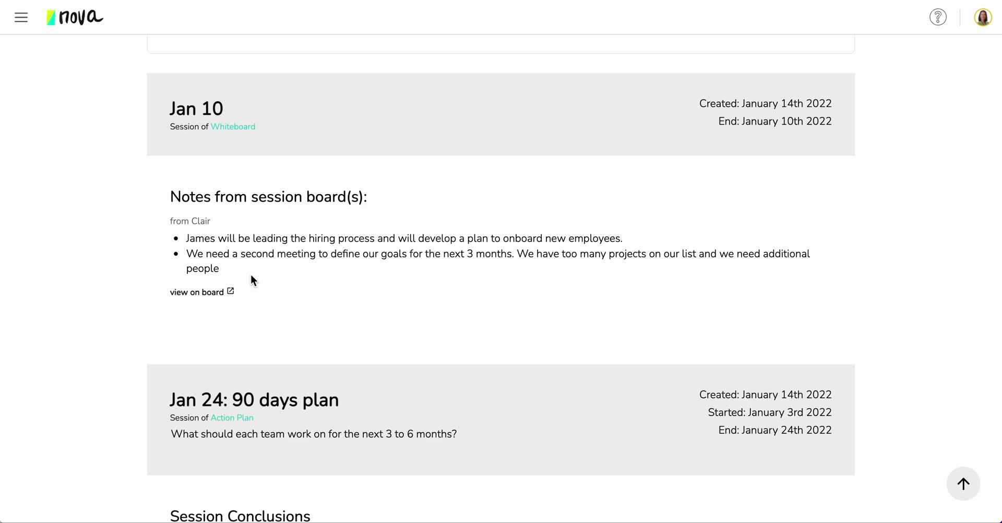
pyautogui.scroll(-4, 331, 295)
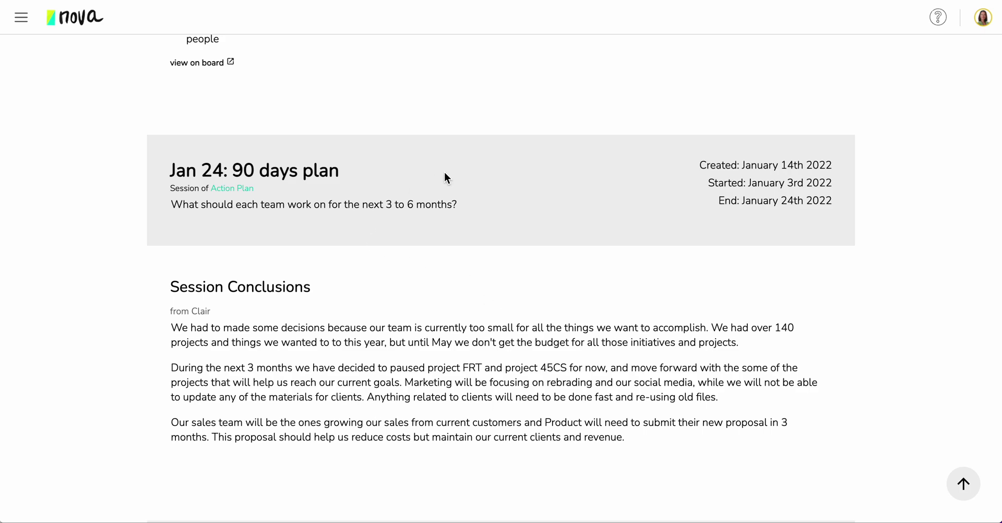
# Examine the session status, board notes and session conclusions in the Executive meetings report
pyautogui.scroll(10, 444, 172)
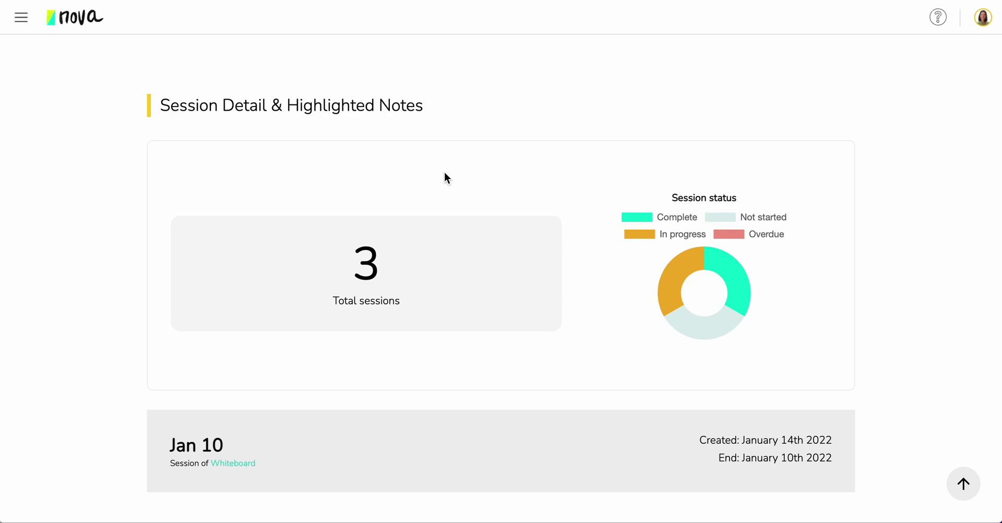
pyautogui.scroll(-5, 444, 173)
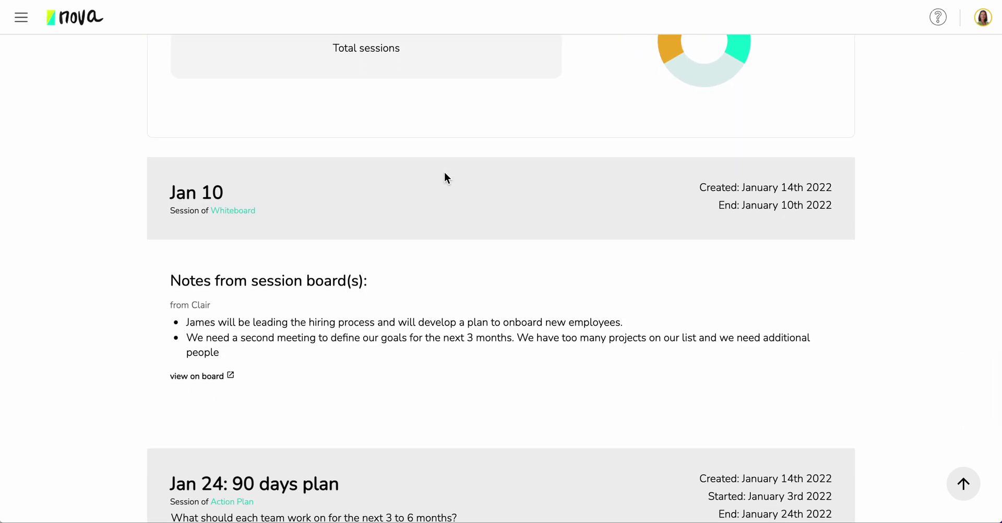
pyautogui.scroll(-3, 444, 173)
pyautogui.scroll(-5, 444, 173)
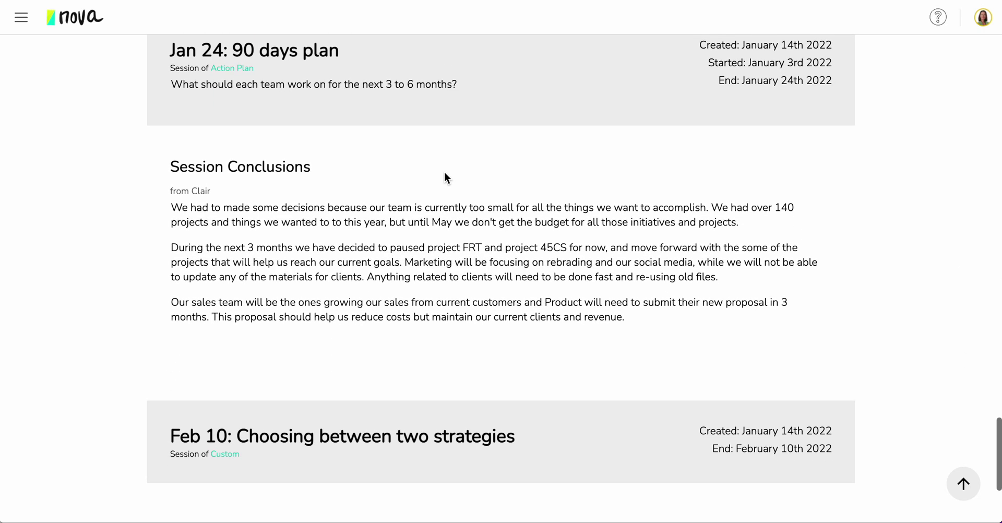
pyautogui.scroll(3, 446, 178)
pyautogui.scroll(2, 446, 178)
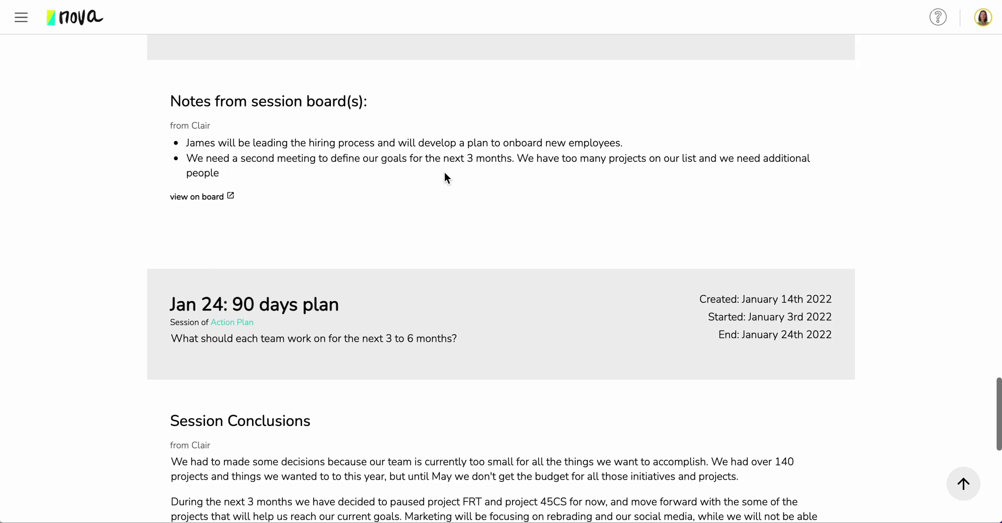
pyautogui.scroll(10, 444, 177)
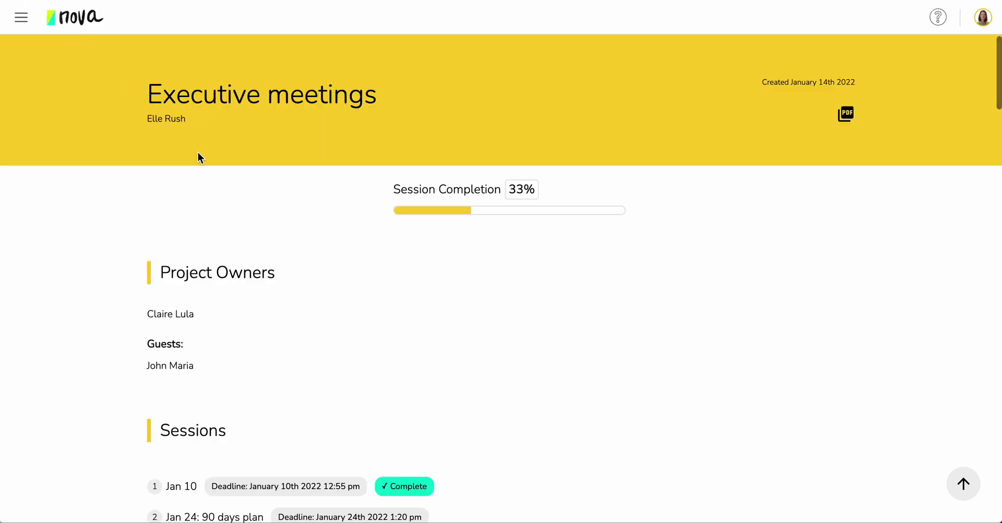
# Open the Executive meetings project from the project list and view the Jan 10 session's whiteboard up close
pyautogui.click(14, 1)
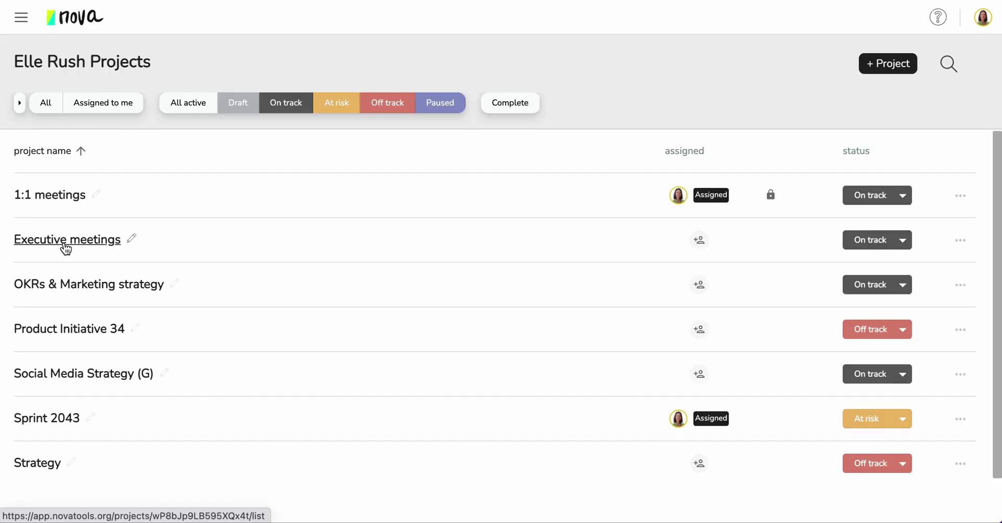
pyautogui.click(65, 245)
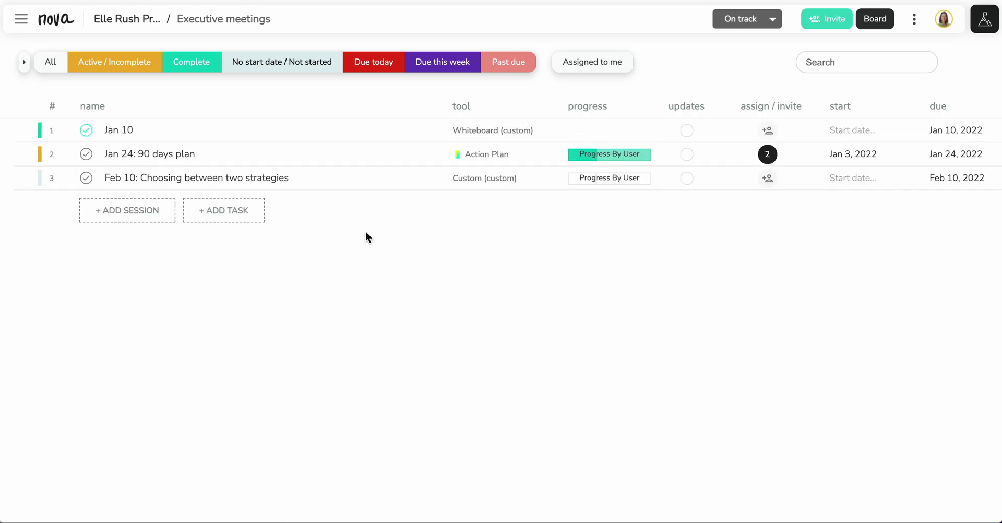
pyautogui.moveTo(444, 130)
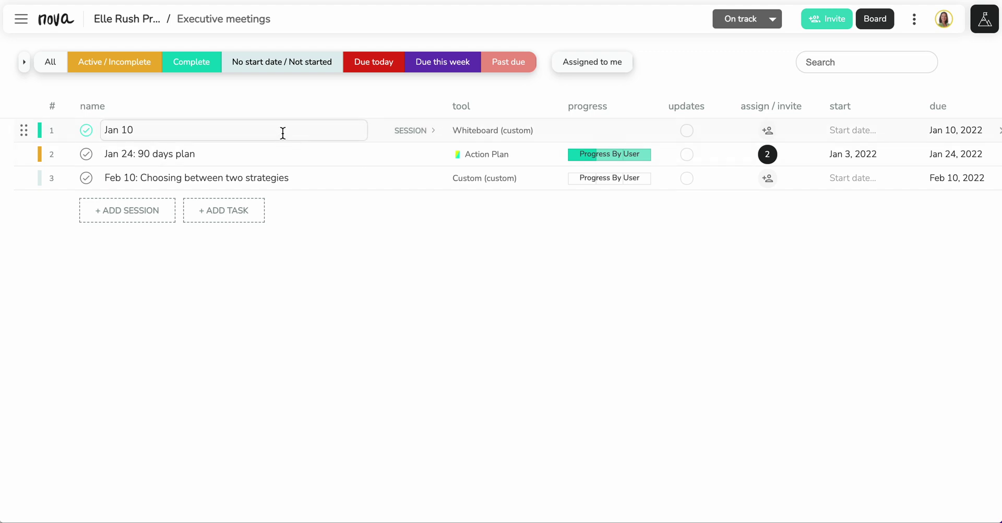
pyautogui.click(415, 135)
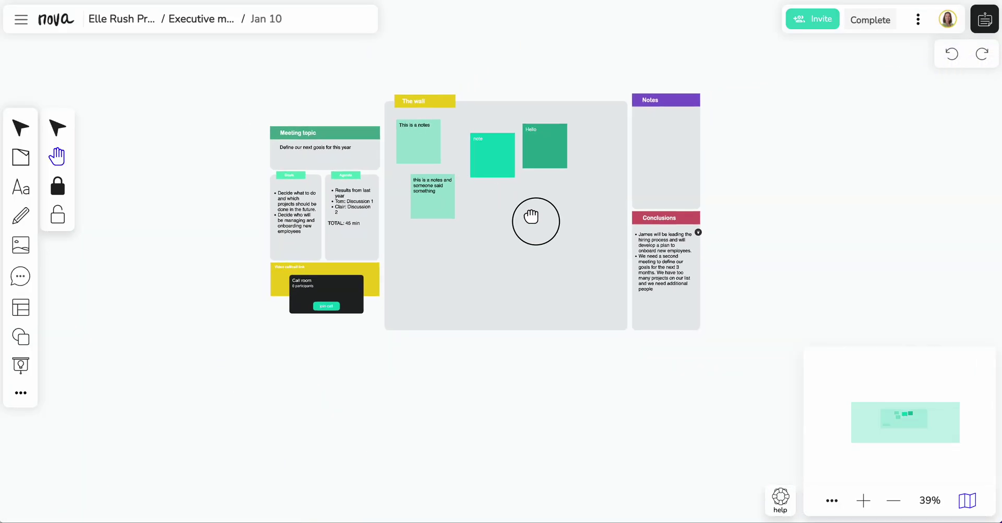
pyautogui.moveTo(531, 216); pyautogui.dragTo(535, 237)
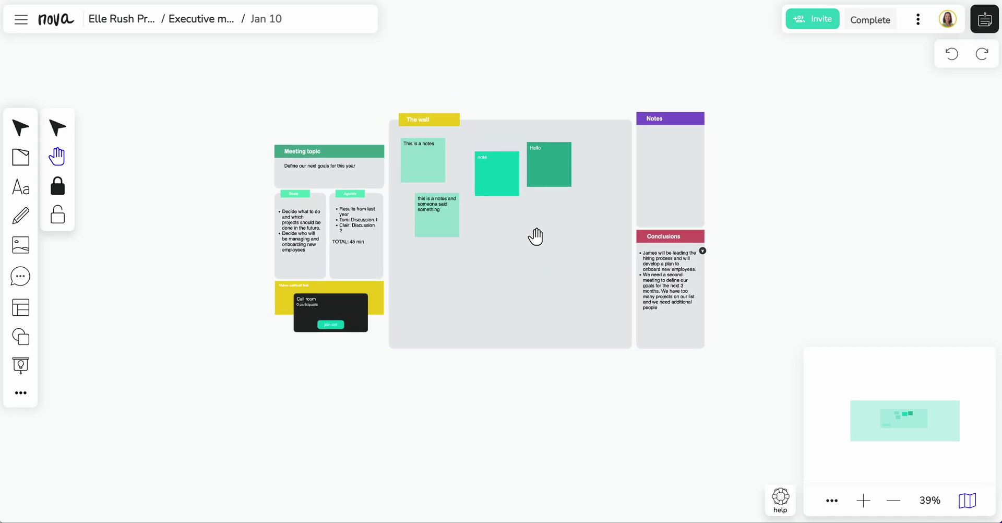
pyautogui.scroll(5, 535, 236)
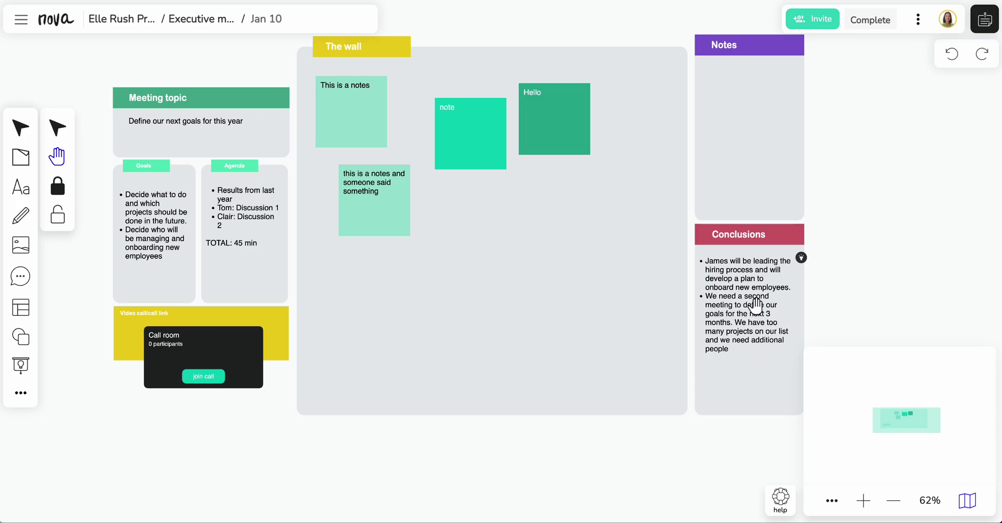
# Check the Jan 10 session's conclusions and resources, and close Steps & Resources
pyautogui.click(984, 21)
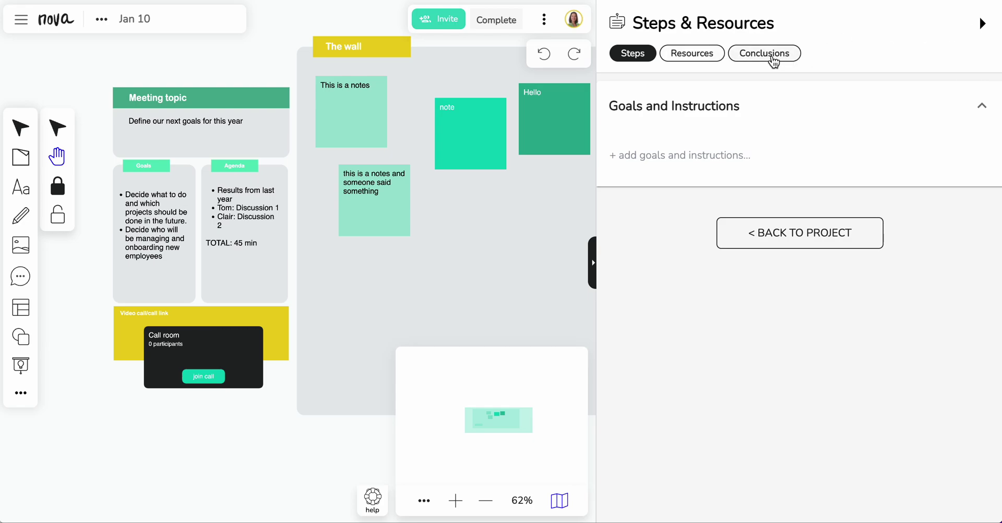
pyautogui.click(774, 59)
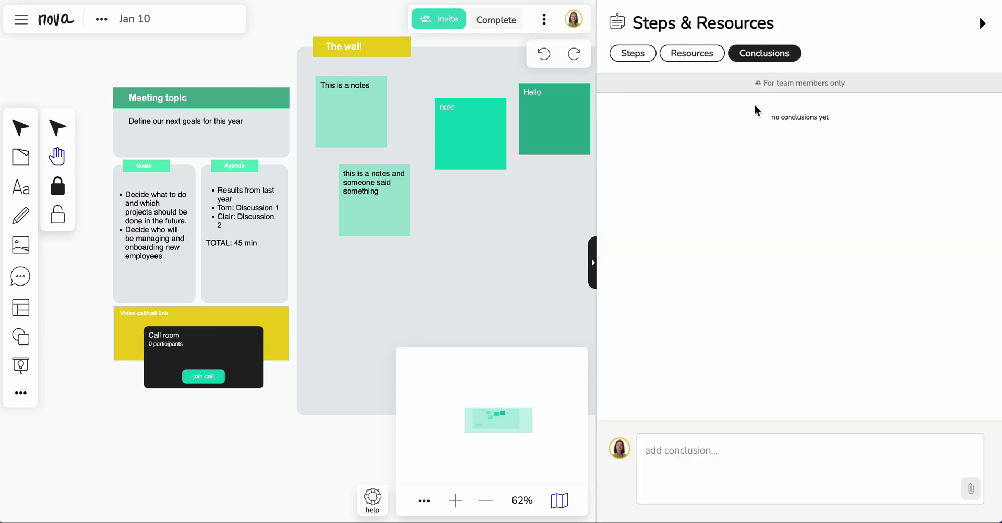
pyautogui.click(704, 55)
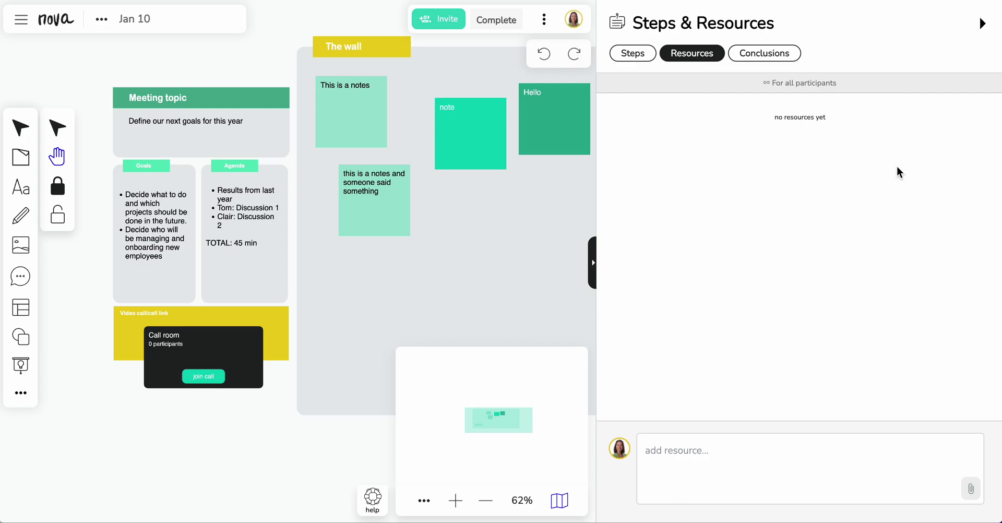
pyautogui.click(982, 24)
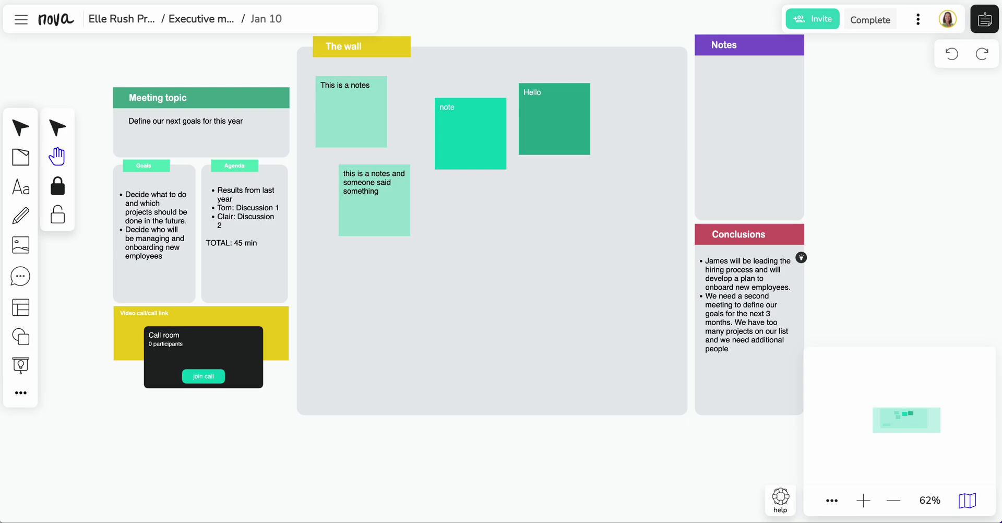
# Open the Jan 24: 90 days plan session from the Executive meetings project and examine its team notes and yearly action plan
pyautogui.click(203, 18)
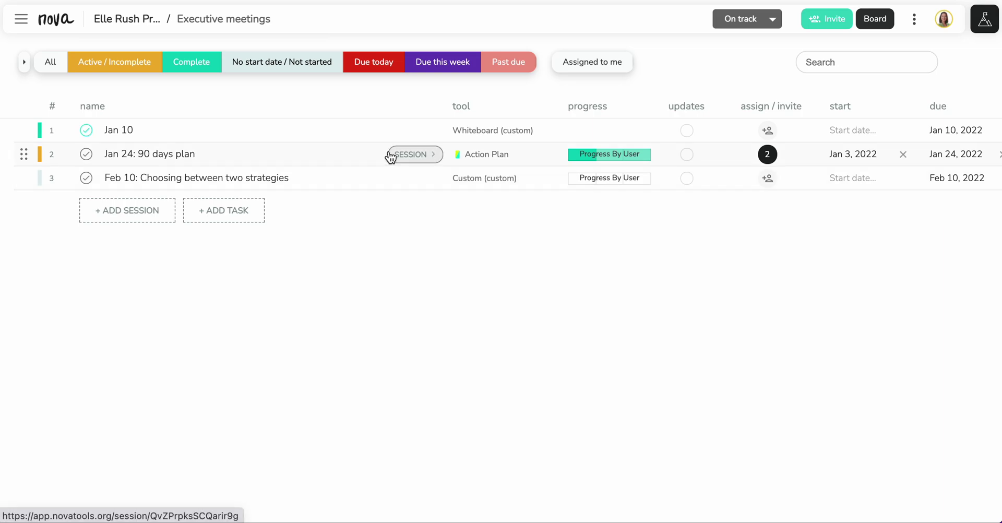
pyautogui.click(415, 155)
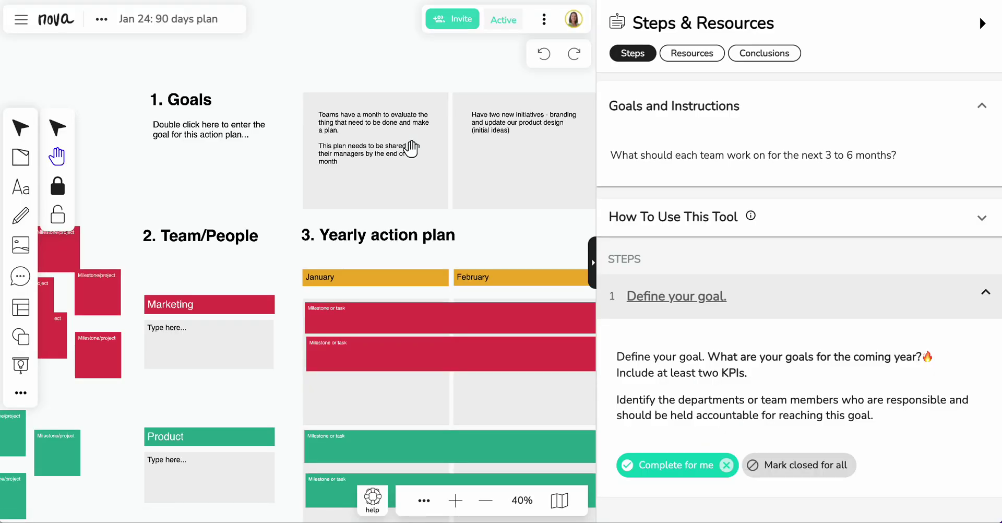
pyautogui.scroll(-3, 411, 149)
pyautogui.moveTo(505, 192); pyautogui.dragTo(430, 124)
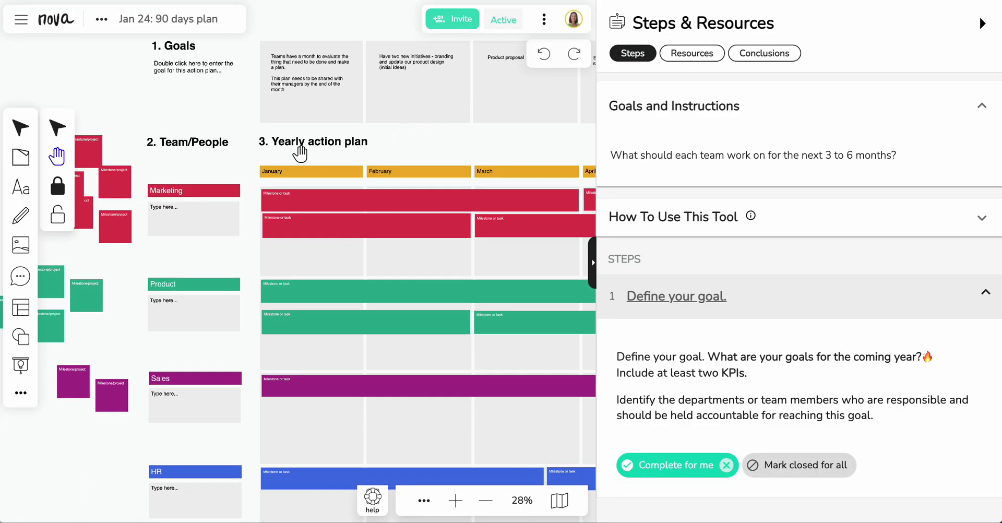
pyautogui.moveTo(232, 105); pyautogui.dragTo(352, 107)
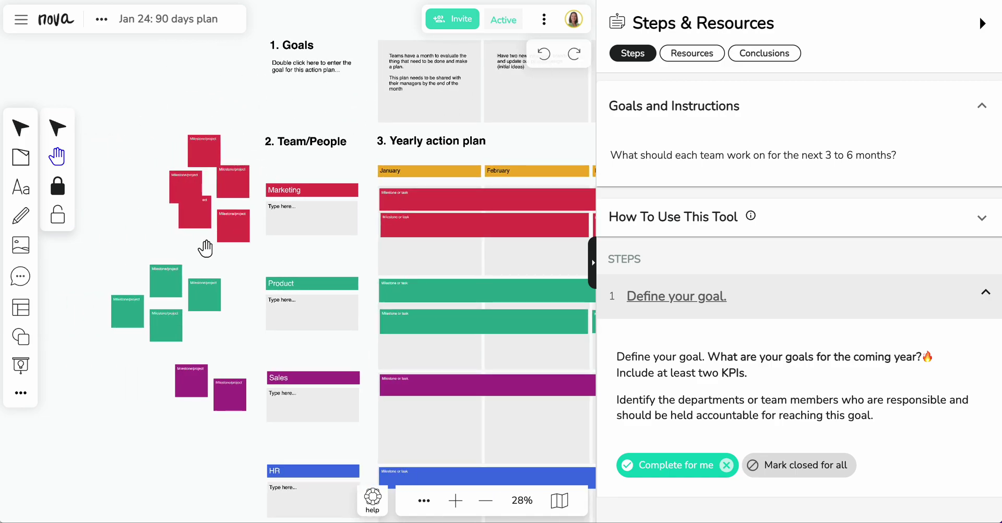
pyautogui.scroll(3, 205, 249)
pyautogui.moveTo(248, 276); pyautogui.dragTo(153, 244)
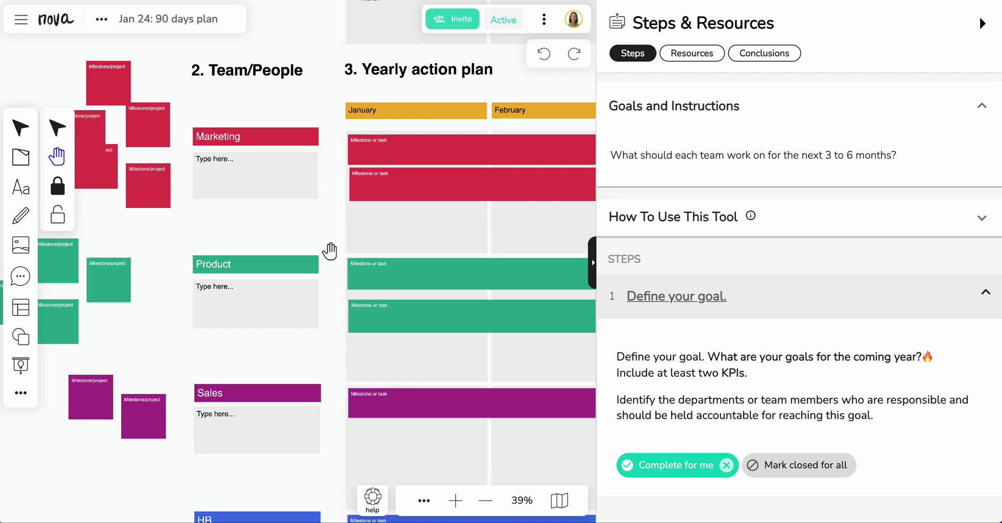
pyautogui.scroll(-2, 331, 250)
pyautogui.moveTo(395, 233); pyautogui.dragTo(309, 231)
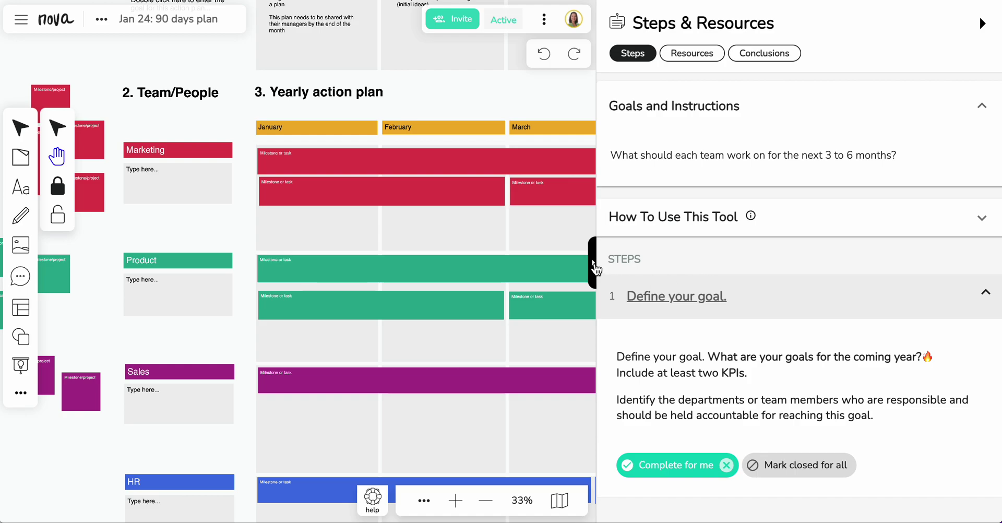
# Hide Steps & Resources and bring the action plan from January to July fully into view
pyautogui.click(592, 264)
pyautogui.hscroll(-2, 489, 242)
pyautogui.scroll(1, 489, 242)
pyautogui.scroll(-3, 490, 242)
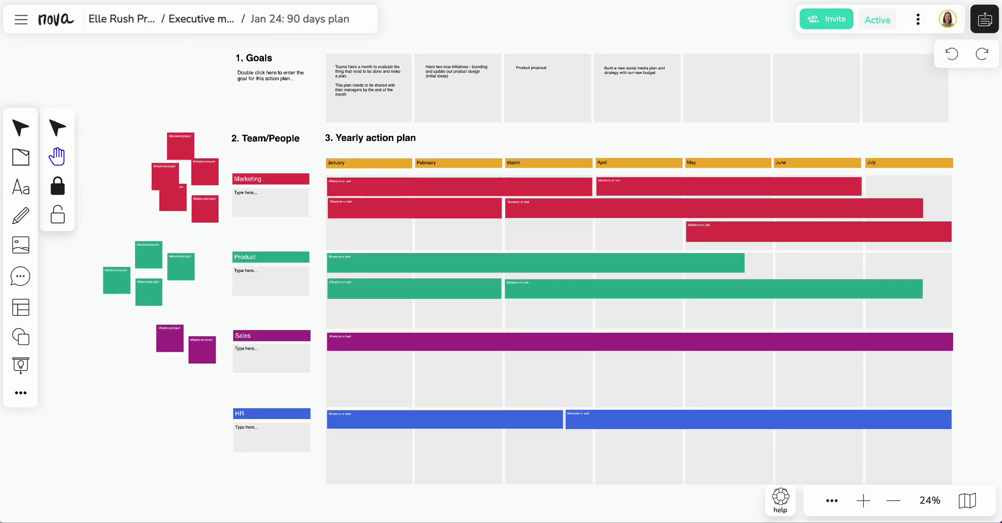
# View the conclusions of the Jan 24: 90 days plan session and close Steps & Resources
pyautogui.click(987, 19)
pyautogui.click(775, 52)
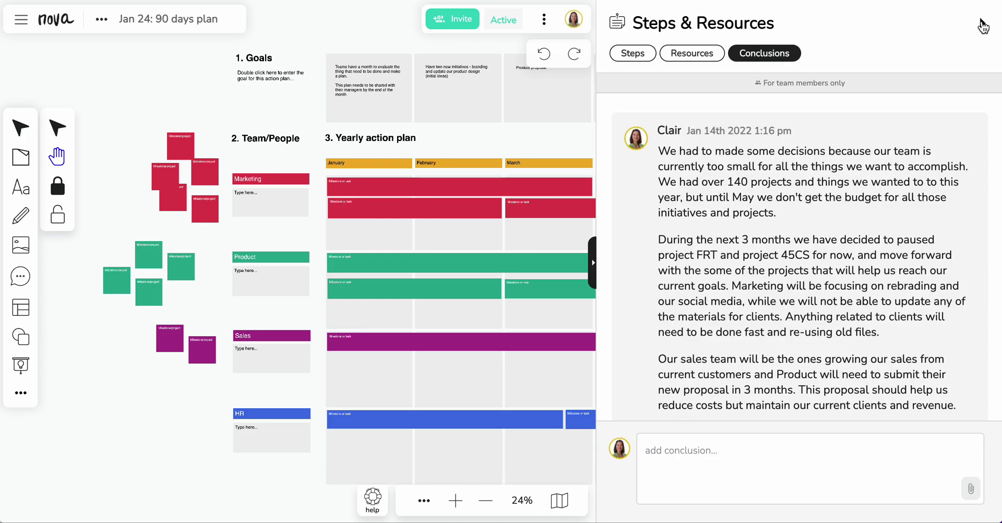
pyautogui.click(982, 24)
# Open the Feb 10: Choosing between two strategies session from the Executive meetings project and examine the Idea 1 step
pyautogui.click(206, 22)
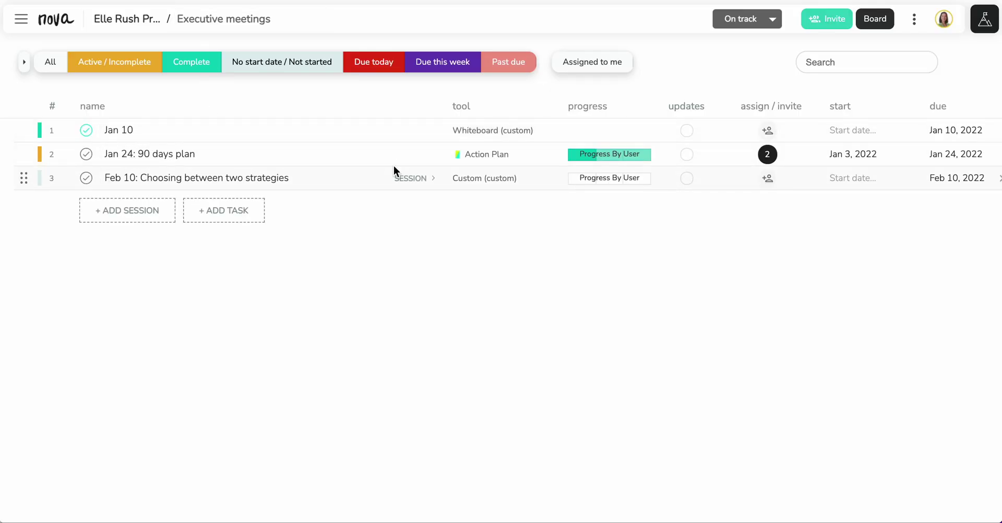
pyautogui.click(416, 179)
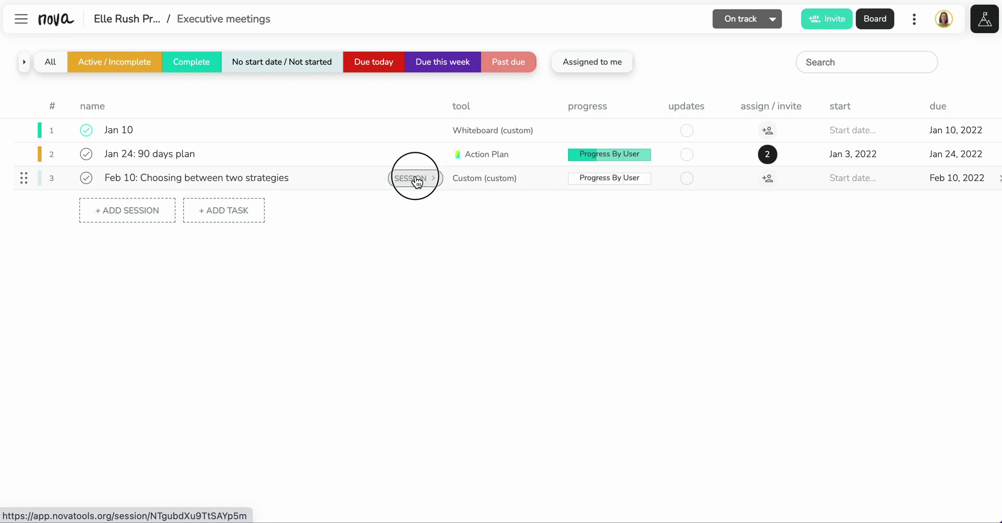
pyautogui.scroll(-1, 646, 262)
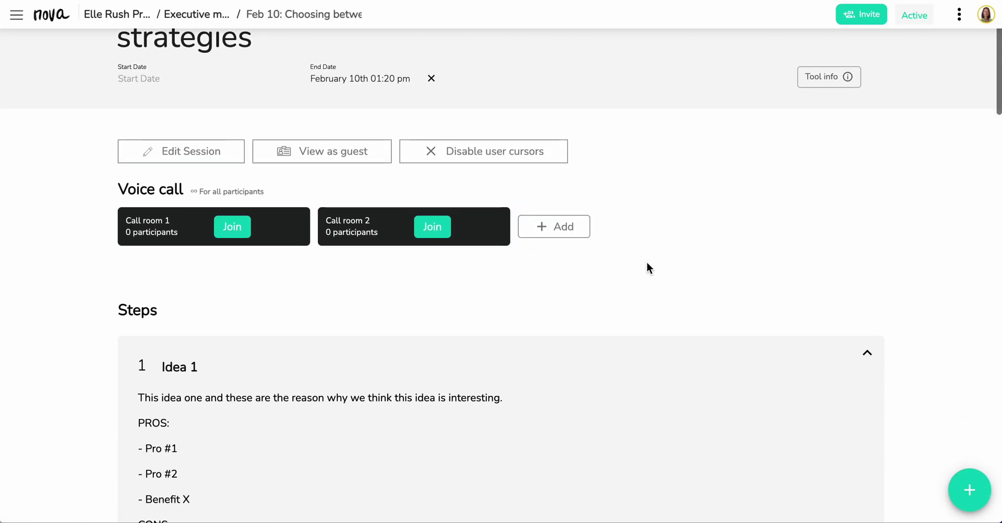
pyautogui.scroll(-8, 647, 262)
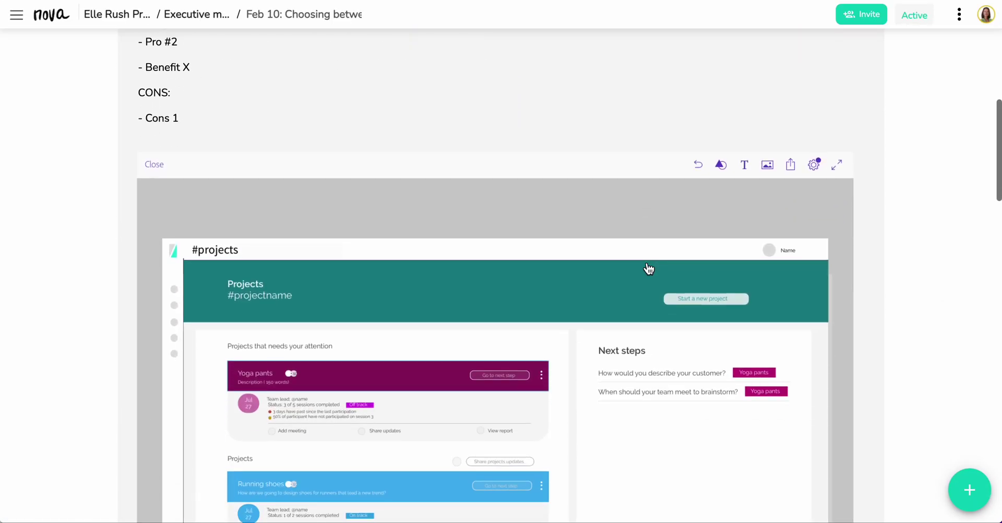
pyautogui.scroll(7, 648, 269)
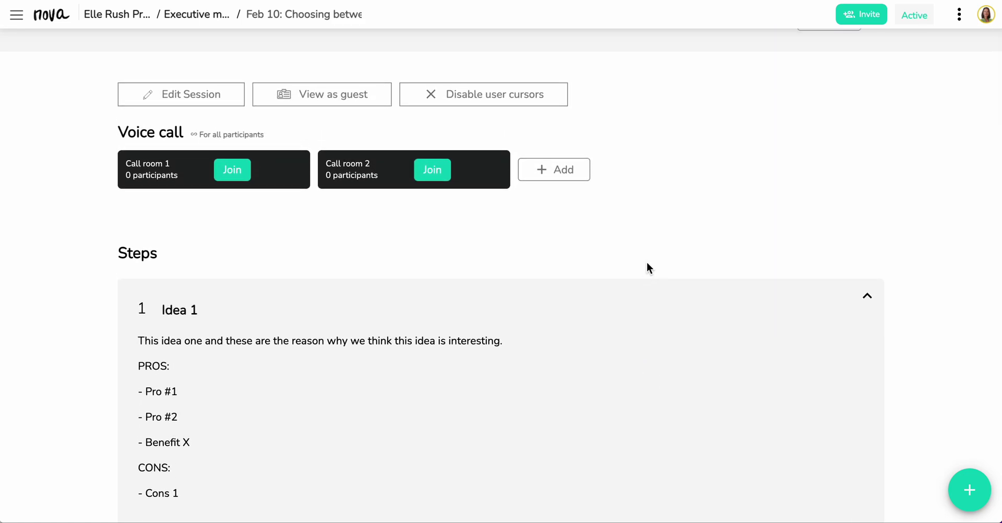
pyautogui.scroll(-3, 647, 266)
pyautogui.scroll(3, 352, 201)
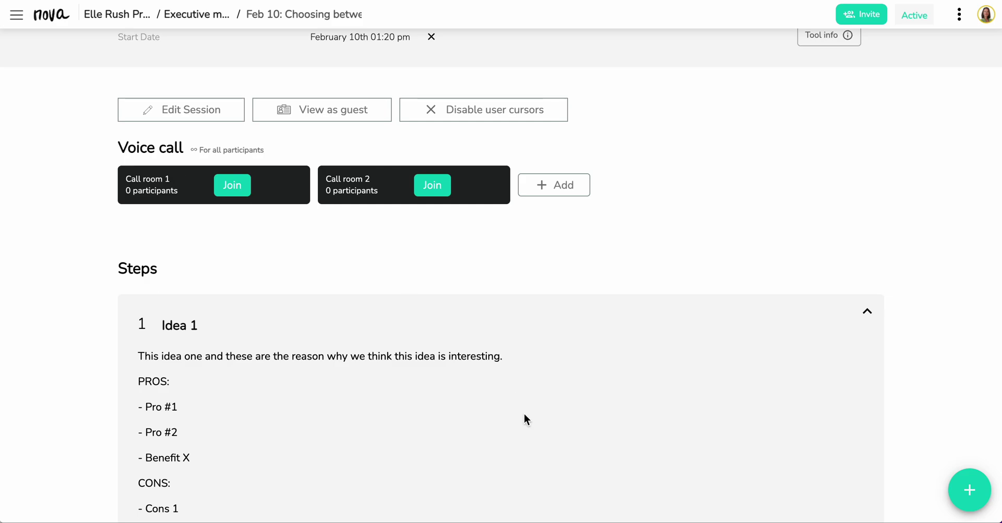
# Compare the Idea 1 and Idea 2 steps, reading through to the question on which project to choose
pyautogui.scroll(-10, 524, 414)
pyautogui.scroll(-5, 523, 414)
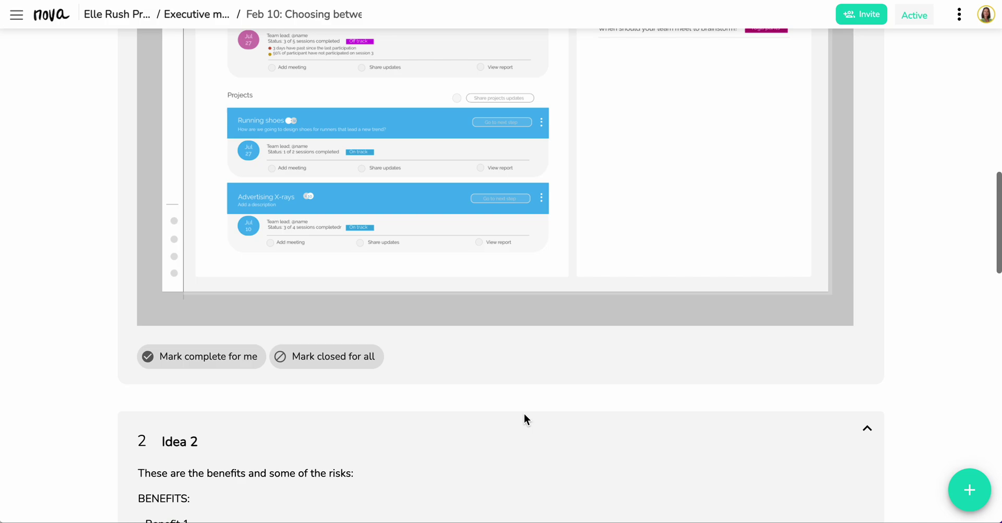
pyautogui.scroll(15, 524, 414)
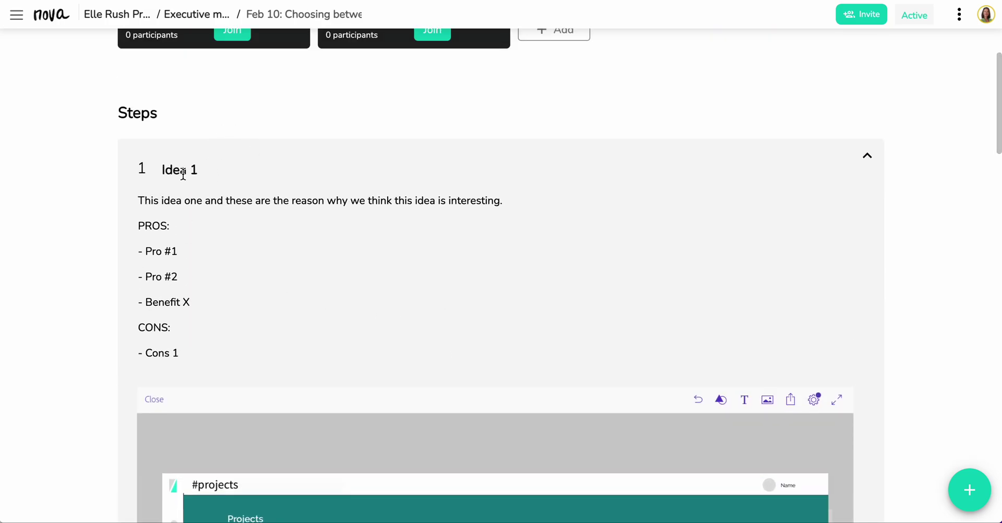
pyautogui.scroll(-3, 326, 210)
pyautogui.scroll(-15, 216, 203)
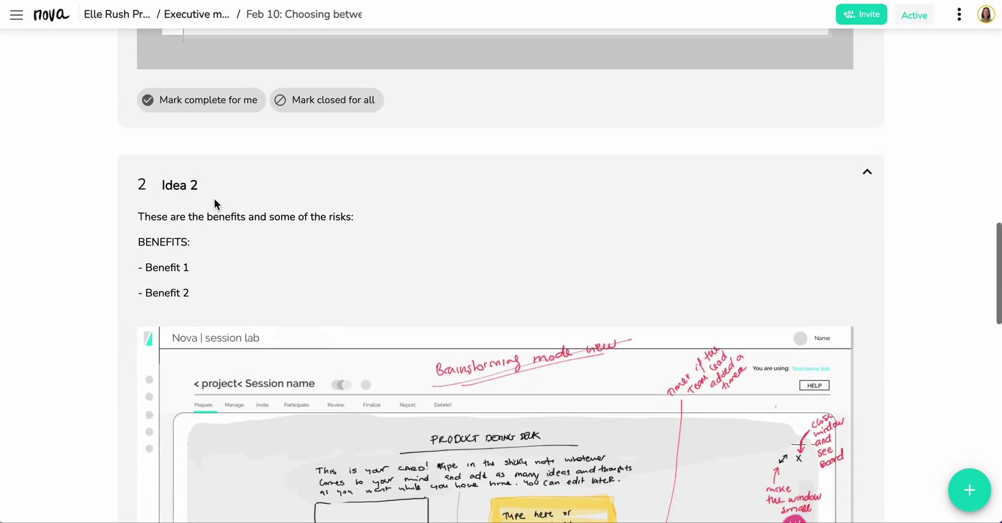
pyautogui.scroll(-7, 216, 205)
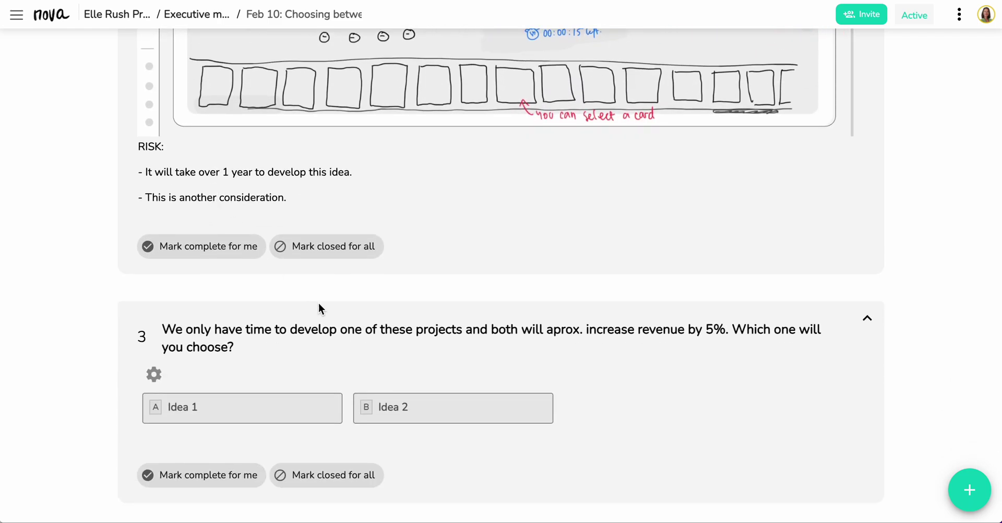
# Try both answers to the step 3 question on which project to develop, settling on Idea 2
pyautogui.scroll(-2, 318, 302)
pyautogui.click(431, 317)
pyautogui.click(291, 317)
pyautogui.click(408, 317)
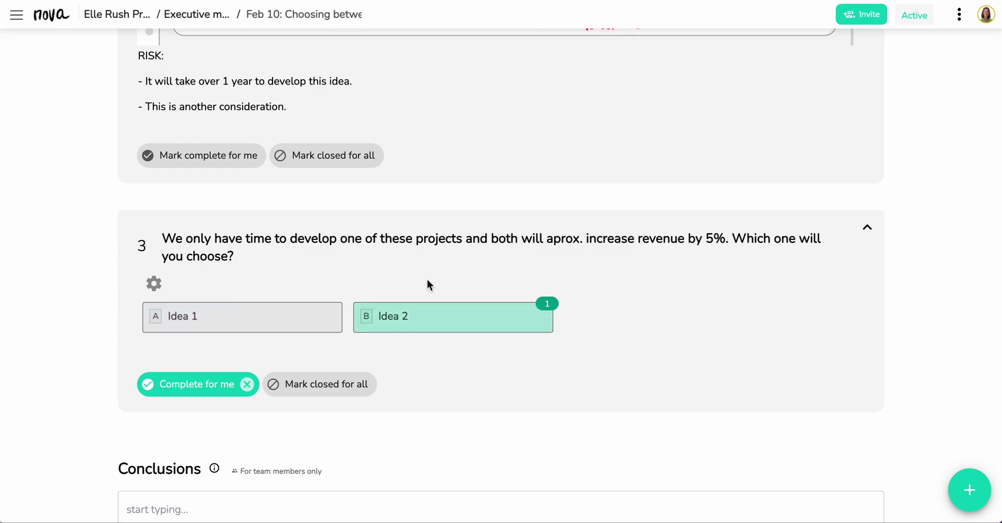
pyautogui.scroll(1, 426, 280)
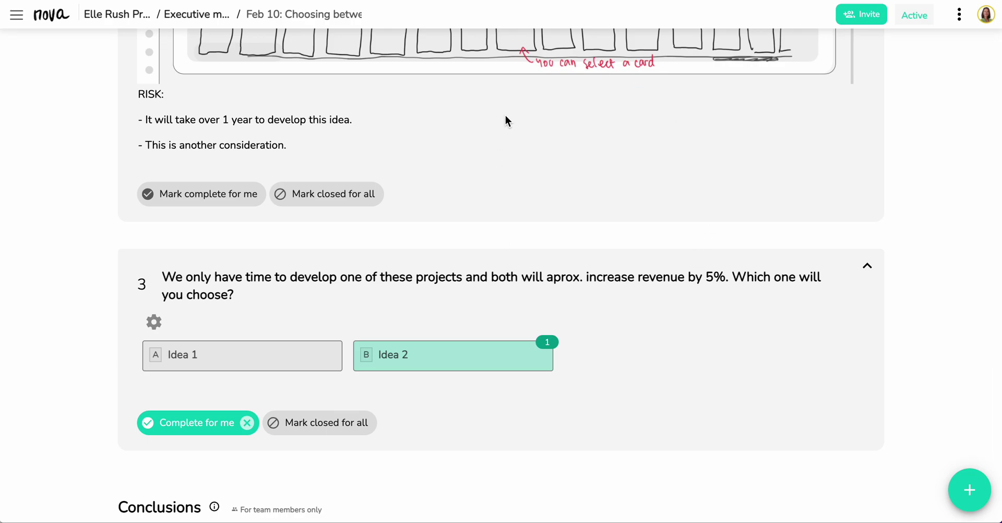
pyautogui.scroll(3, 505, 115)
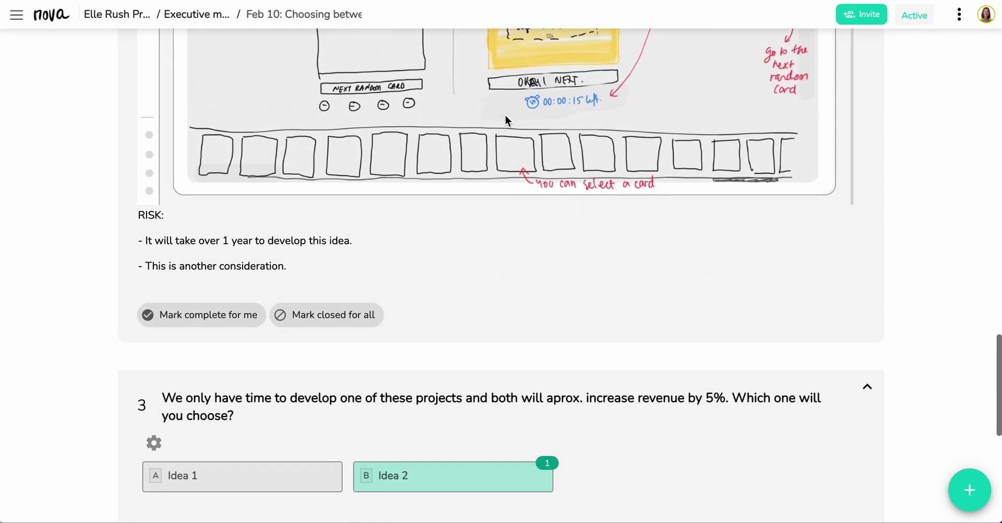
# Check the team members available for assignment, generate a guest join link for the session and copy it
pyautogui.click(850, 15)
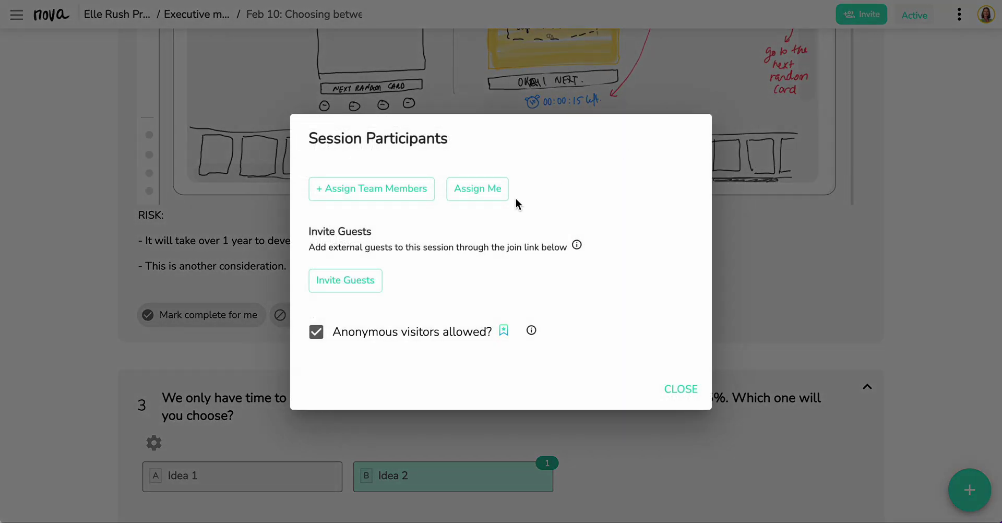
pyautogui.click(371, 192)
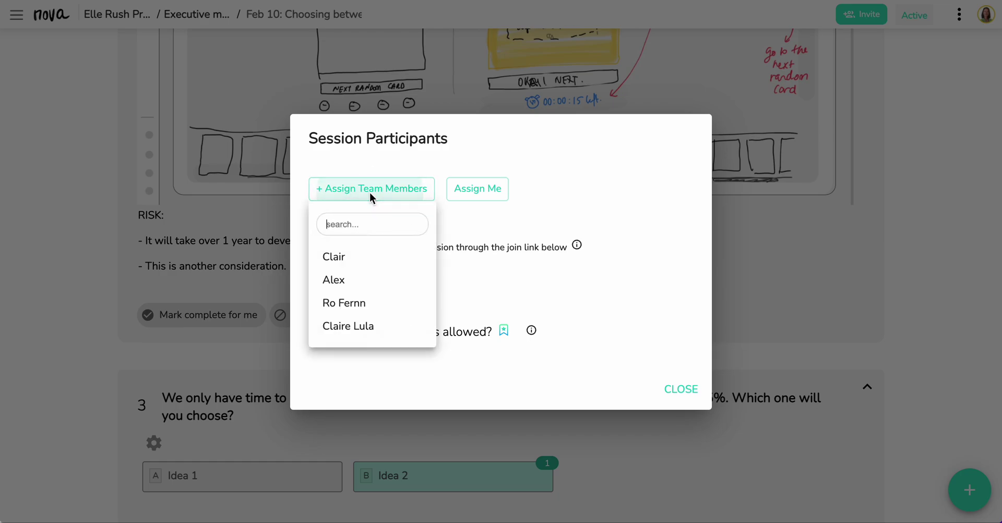
pyautogui.click(502, 224)
pyautogui.click(346, 281)
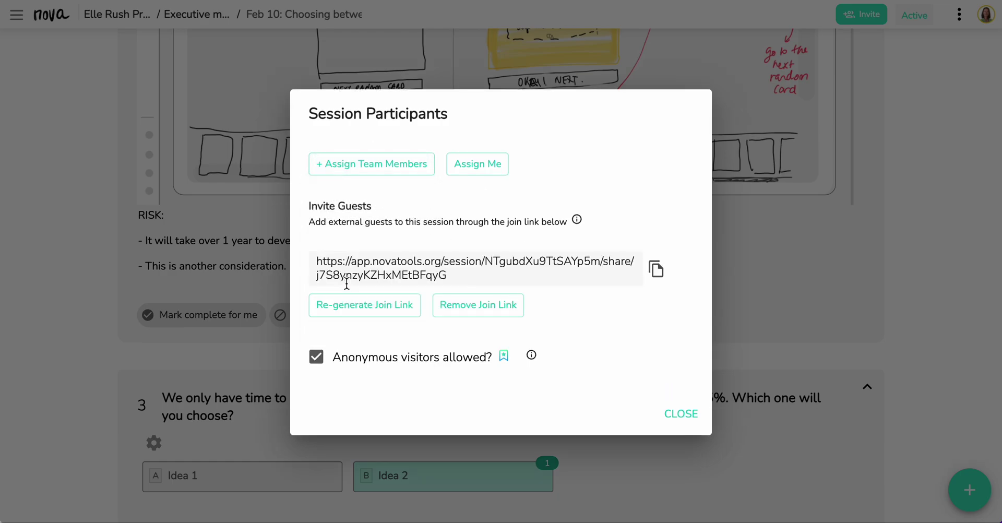
pyautogui.moveTo(461, 280); pyautogui.dragTo(291, 262)
pyautogui.press('super+c')
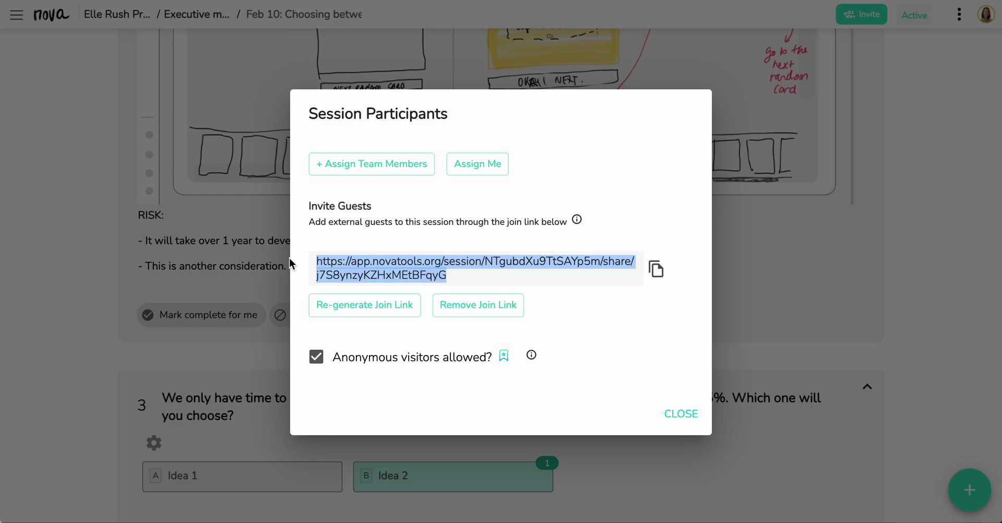
# Join the session as a guest by loading the copied join link in a new Incognito window, and view its steps
pyautogui.click(32, 0)
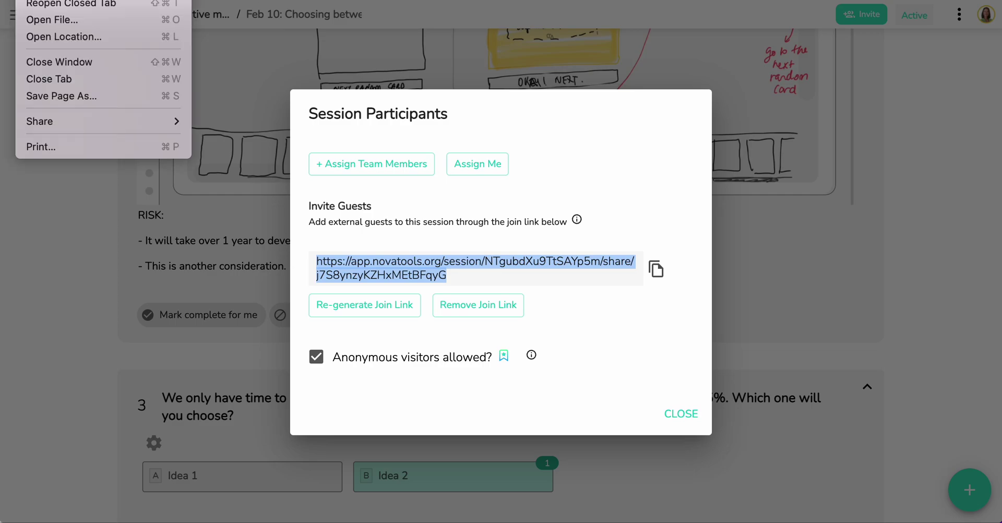
pyautogui.click(71, 0)
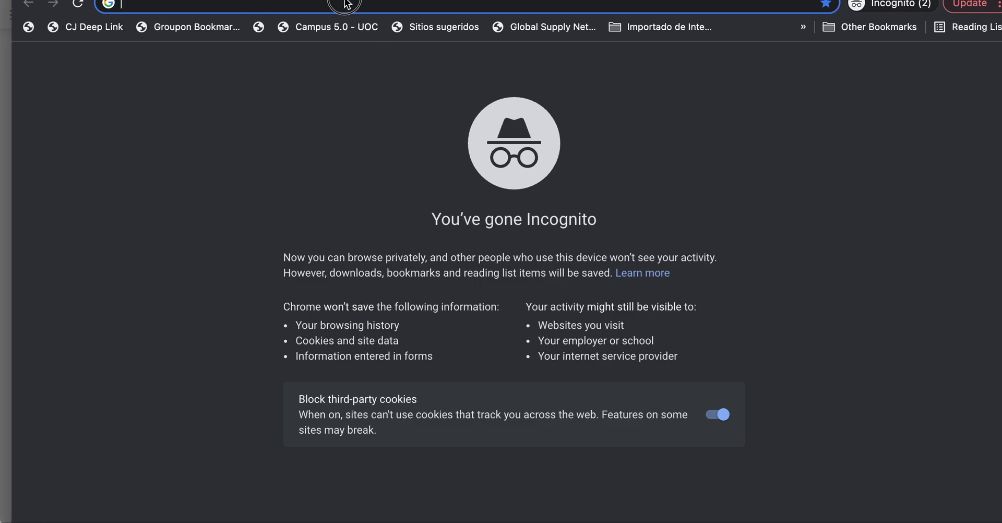
pyautogui.moveTo(12, 0); pyautogui.dragTo(369, 0)
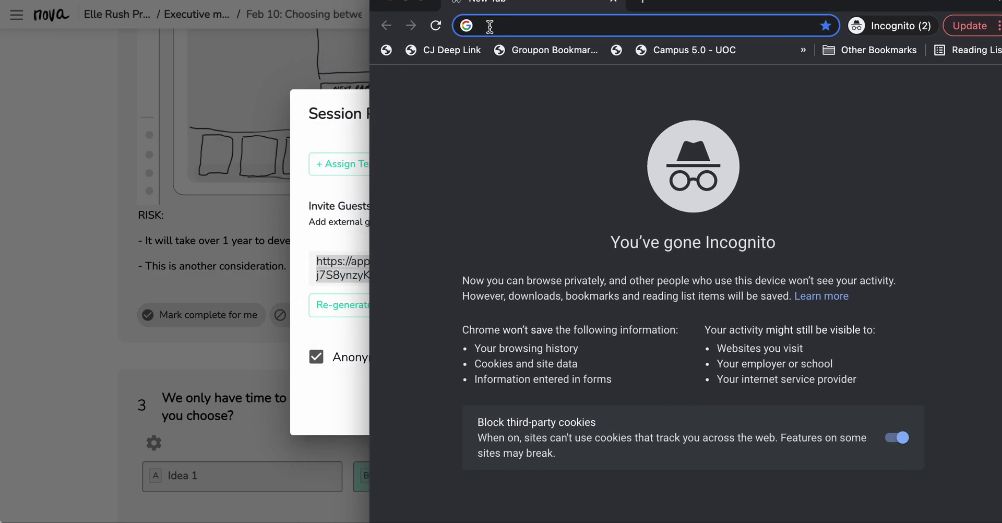
pyautogui.press('super+v')
pyautogui.press('Return')
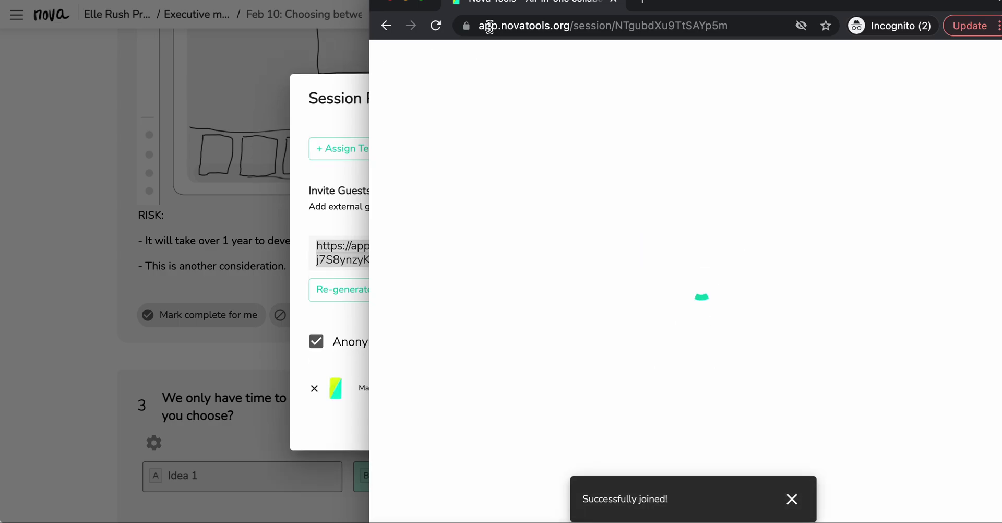
pyautogui.scroll(-7, 629, 319)
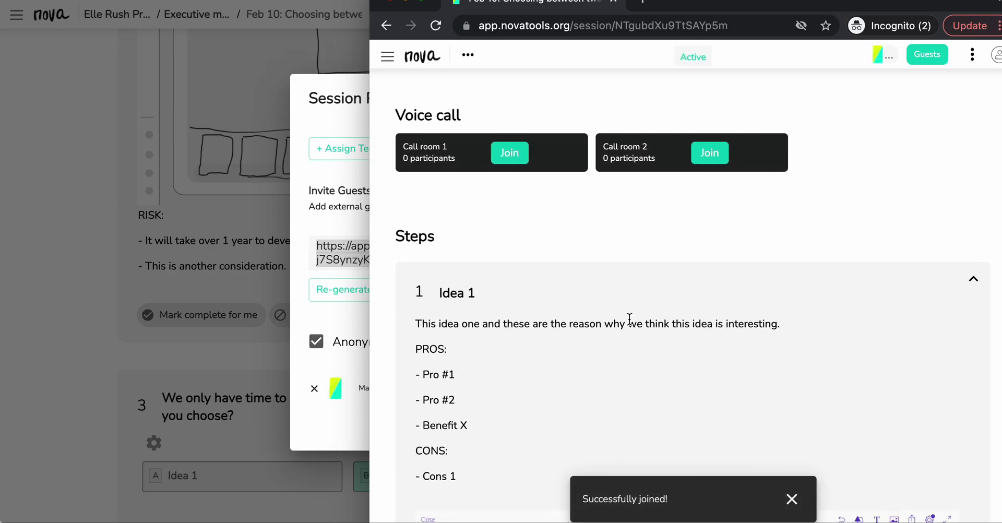
pyautogui.scroll(-1, 532, 308)
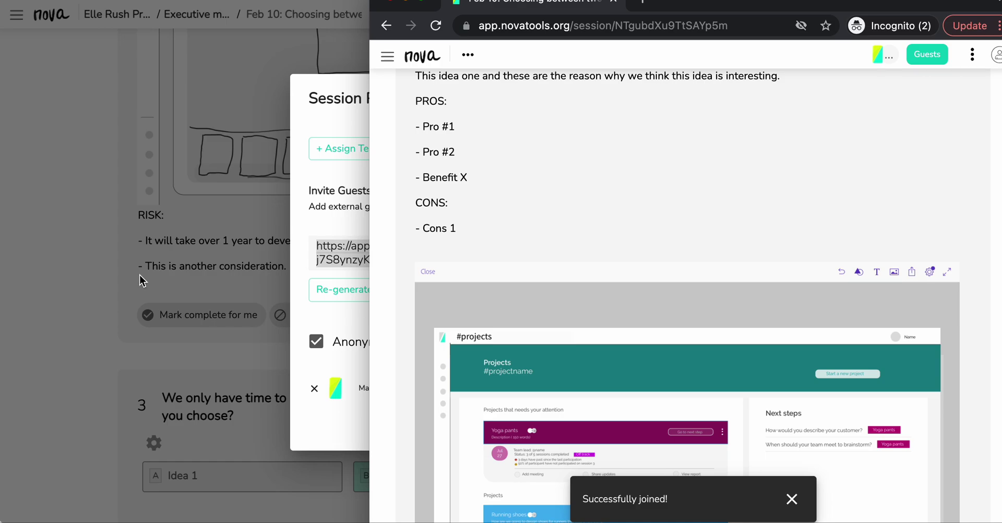
# Close Session Participants in the team member's window and view the Idea 1 mockup enlarged before returning to the guest window
pyautogui.click(73, 255)
pyautogui.click(681, 429)
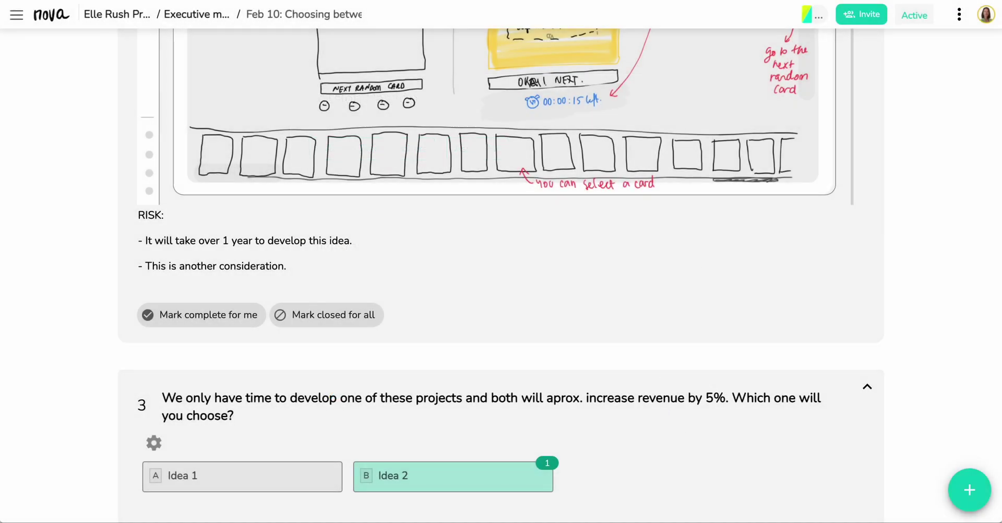
pyautogui.scroll(12, 553, 271)
pyautogui.scroll(3, 553, 272)
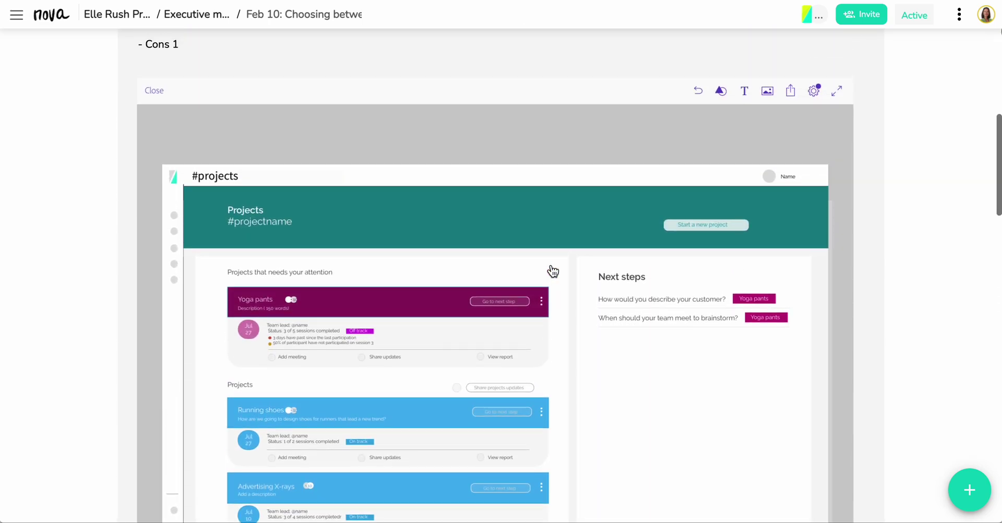
pyautogui.click(750, 284)
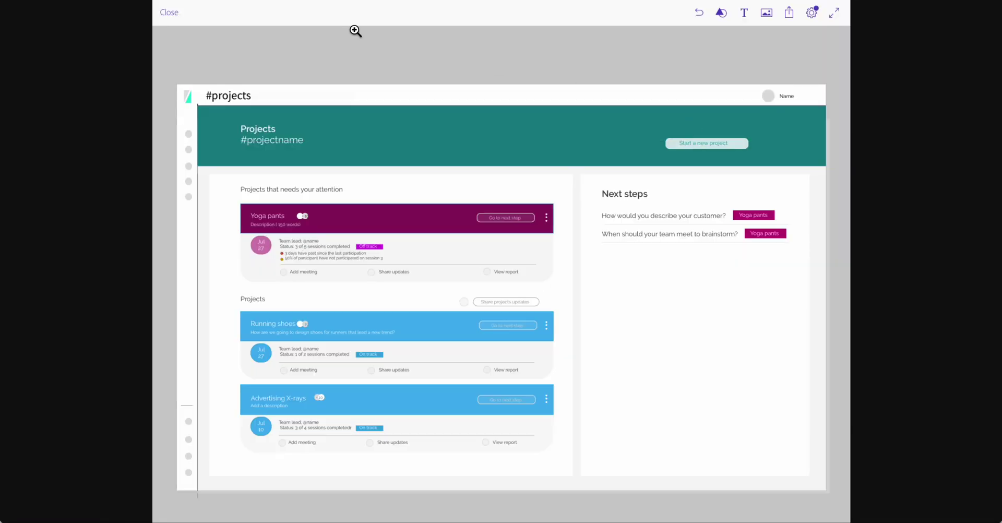
pyautogui.press('Escape')
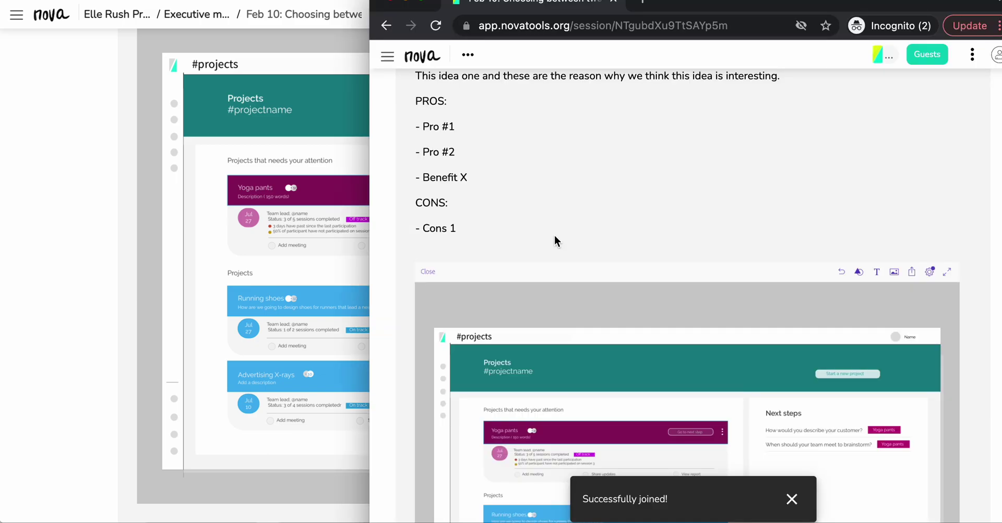
# Vote for Idea 2 in the step 3 question as the guest and check the votes in the team member's window
pyautogui.scroll(-4, 554, 237)
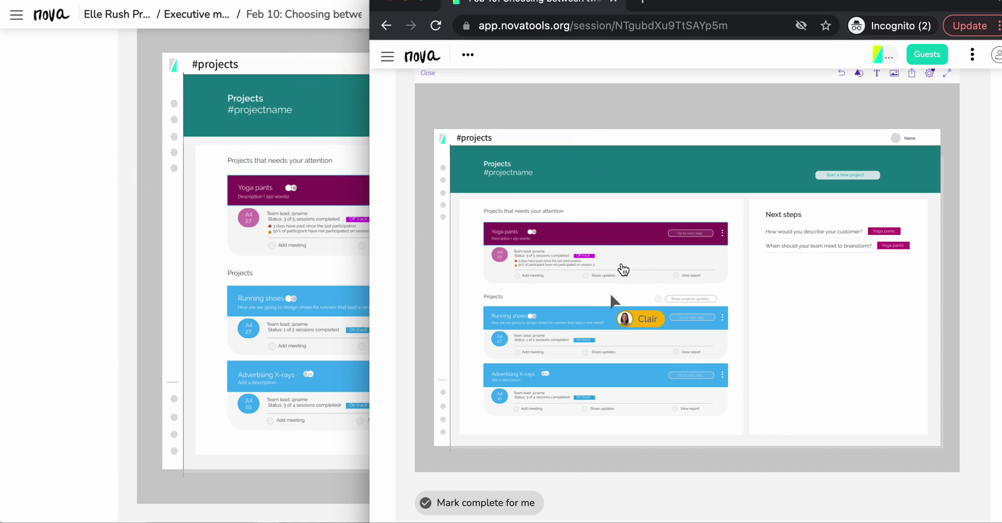
pyautogui.scroll(-15, 623, 269)
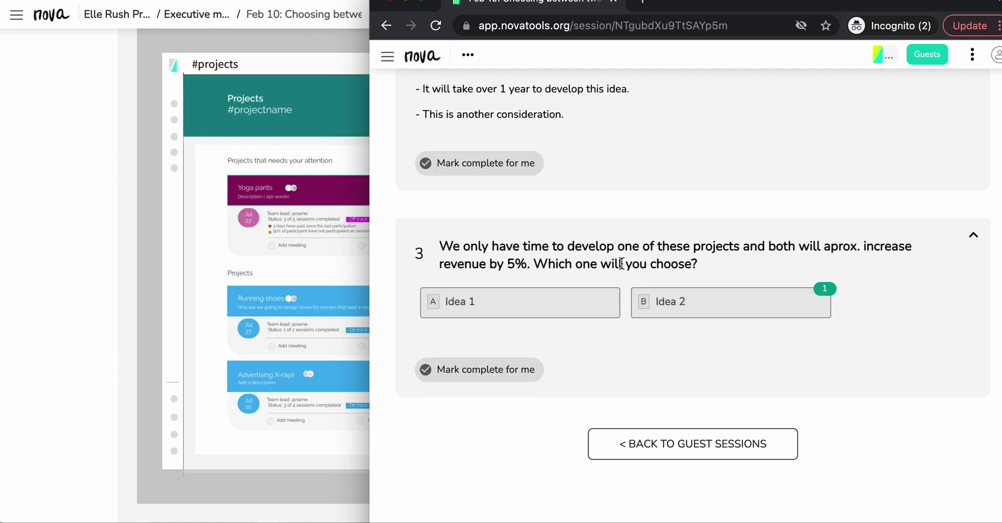
pyautogui.click(698, 309)
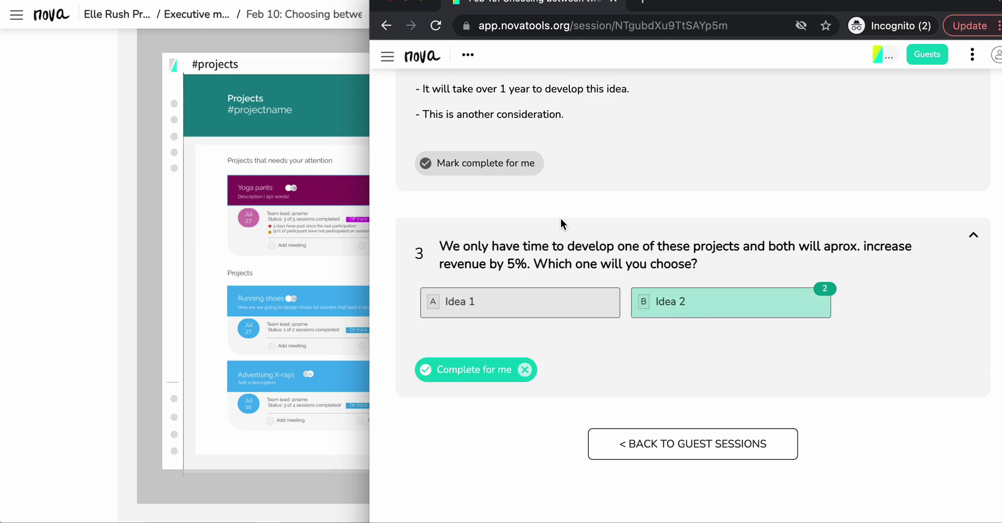
pyautogui.click(80, 239)
pyautogui.scroll(-15, 79, 239)
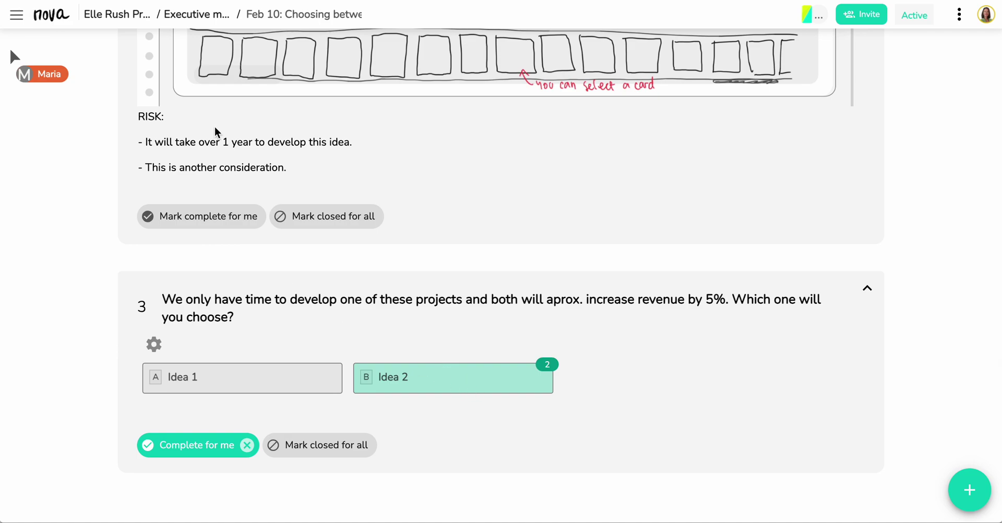
# Return to the Executive meetings project and add a session named Feb 25
pyautogui.click(197, 11)
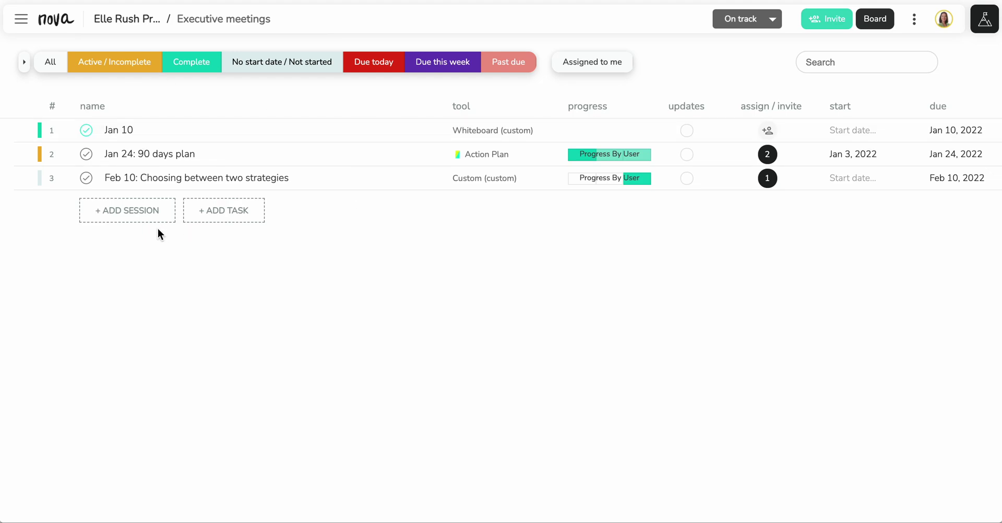
pyautogui.click(150, 214)
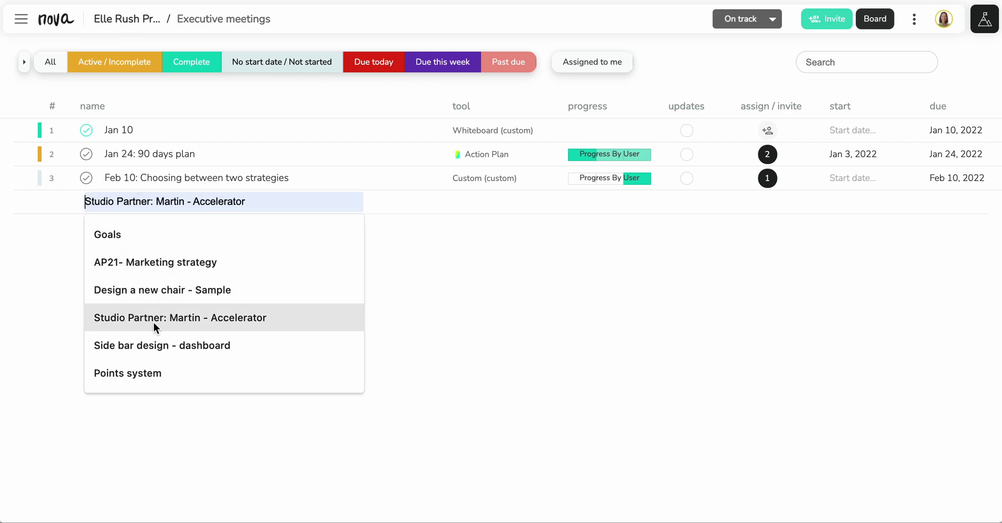
pyautogui.write('Feb 25:')
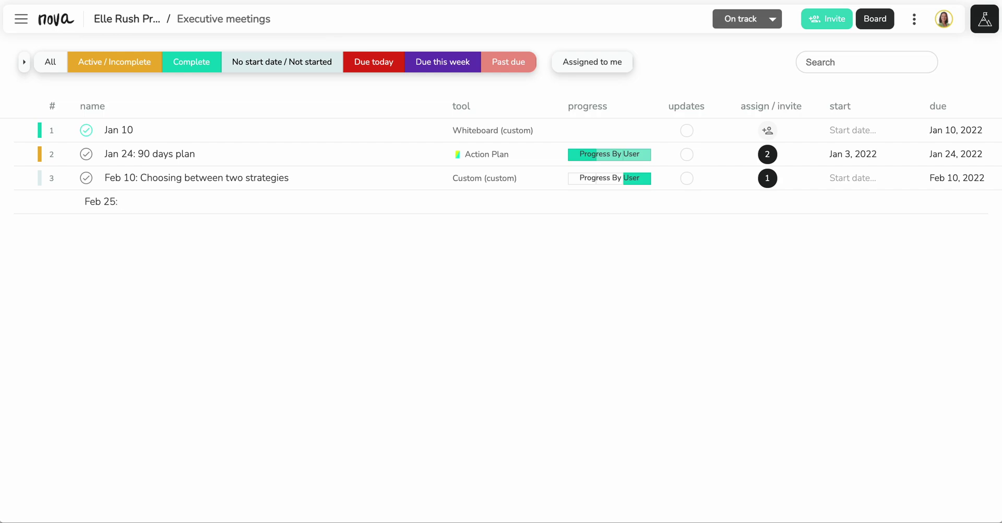
pyautogui.press('BackSpace')
pyautogui.press('Return')
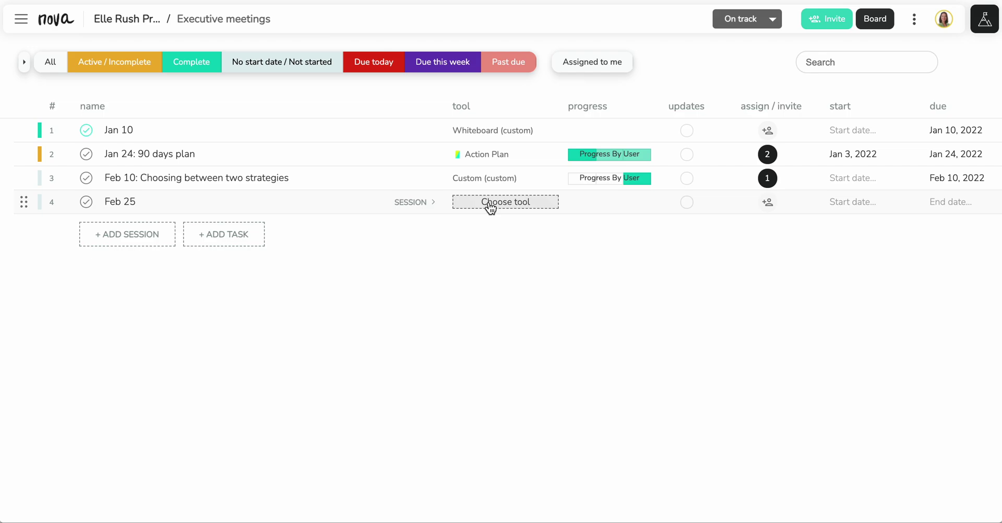
# Browse the built-in tools for the Feb 25 session, including the Evaluation, Generate Ideas and Market Research phases, without choosing one
pyautogui.click(417, 206)
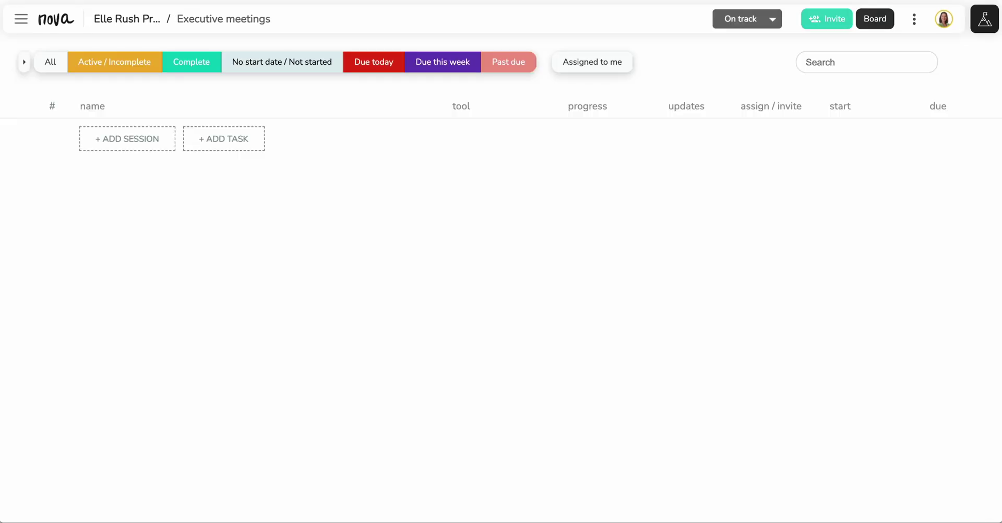
pyautogui.click(511, 203)
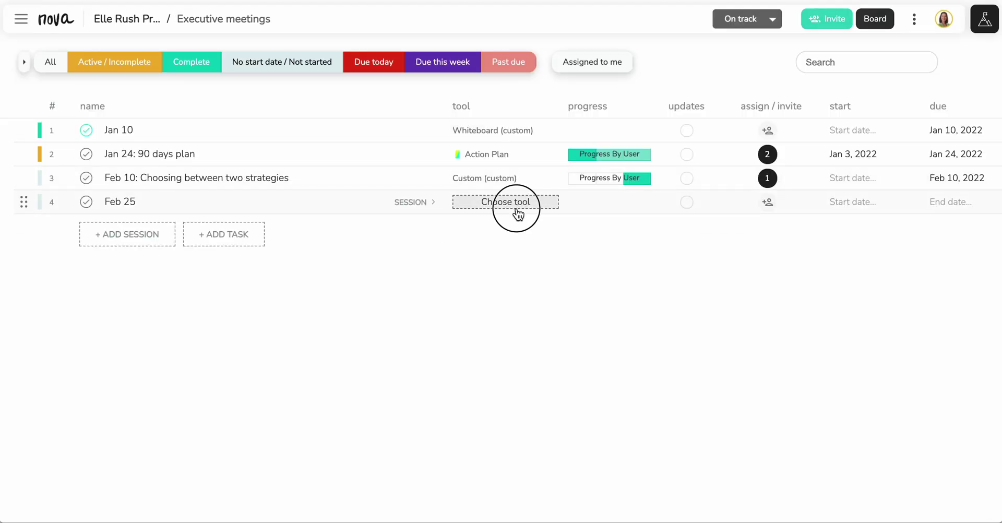
pyautogui.moveTo(639, 320)
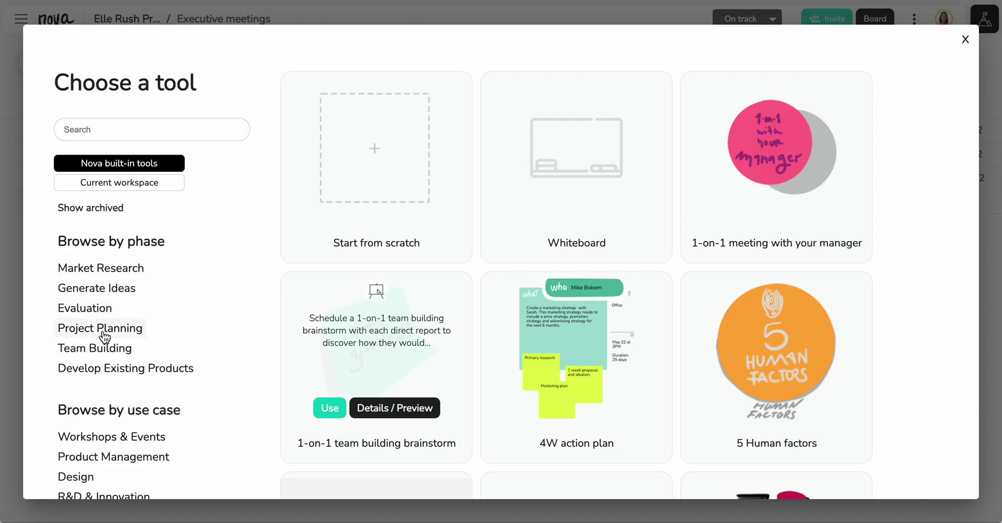
pyautogui.click(87, 328)
pyautogui.click(88, 312)
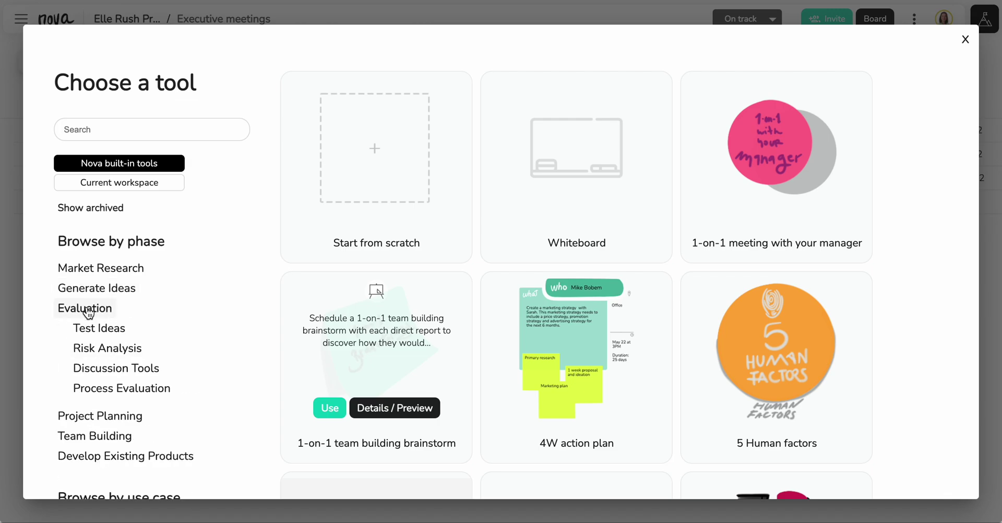
pyautogui.click(94, 288)
pyautogui.click(102, 270)
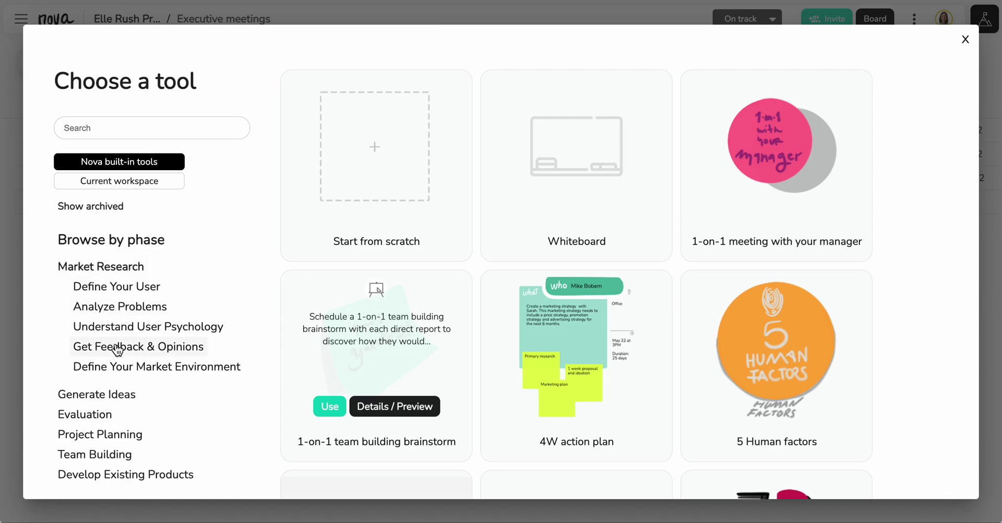
pyautogui.scroll(-5, 116, 346)
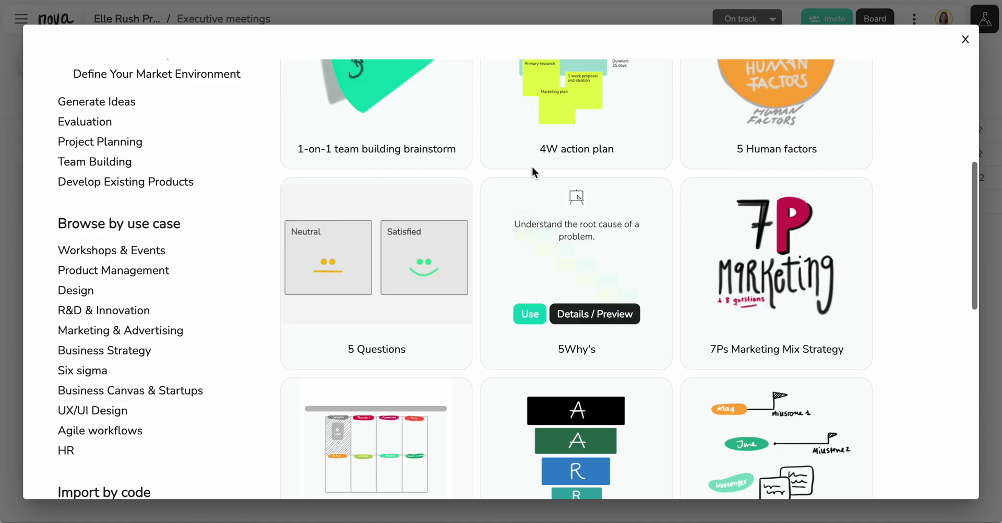
pyautogui.click(966, 41)
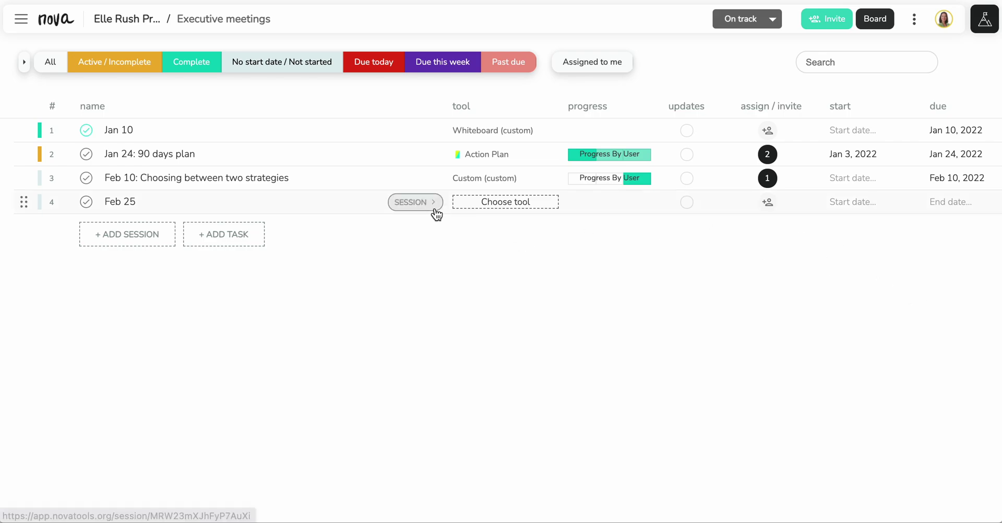
# Delete the Feb 25 session from the Executive meetings project
pyautogui.hscroll(5, 797, 222)
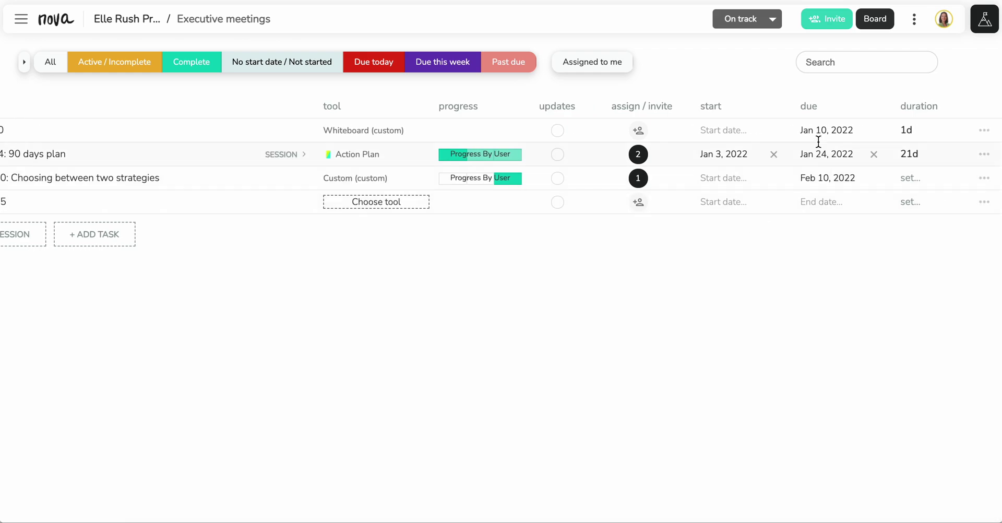
pyautogui.click(985, 205)
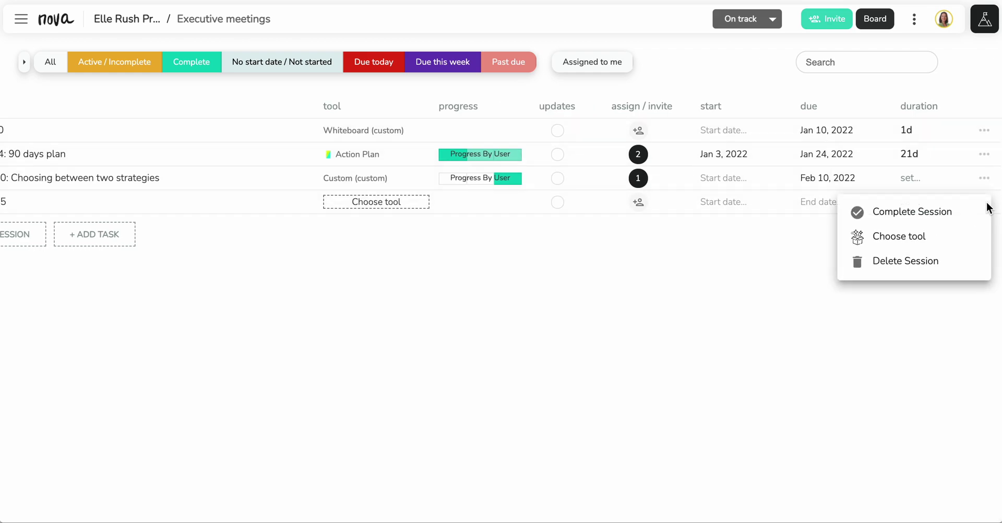
pyautogui.click(901, 266)
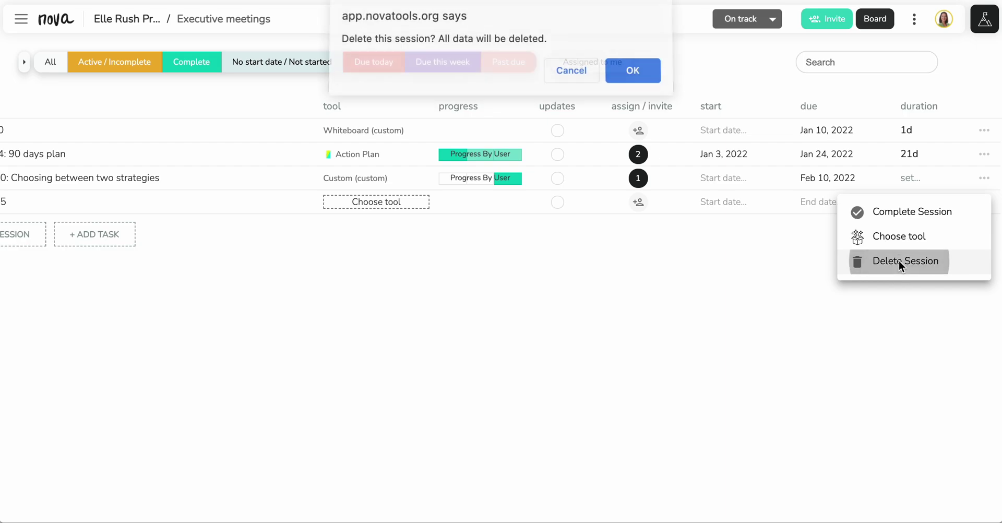
pyautogui.click(633, 73)
pyautogui.hscroll(-3, 618, 242)
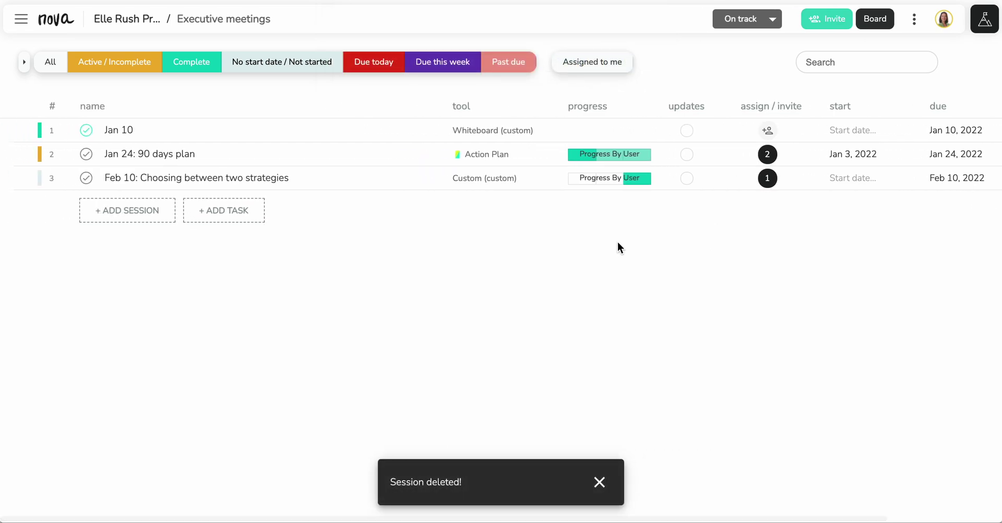
# Switch the project to its board view and add a session named Test in the year timeline's Mar column
pyautogui.click(880, 21)
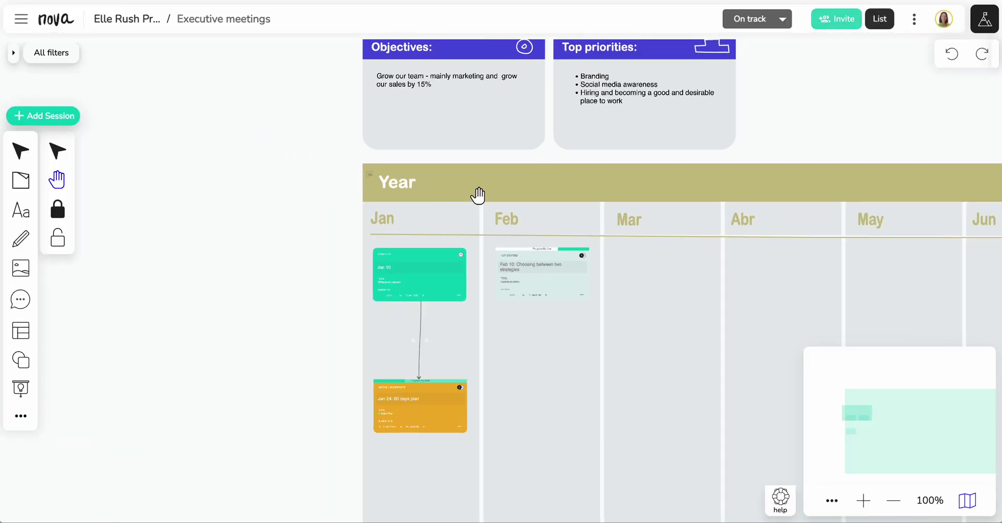
pyautogui.moveTo(573, 191); pyautogui.dragTo(376, 158)
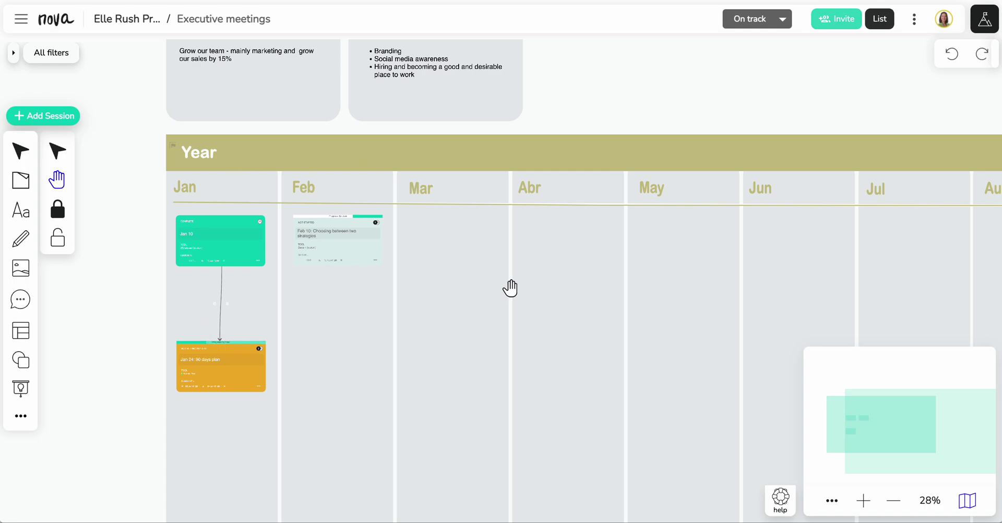
pyautogui.scroll(1, 285, 313)
pyautogui.scroll(2, 285, 313)
pyautogui.moveTo(286, 309); pyautogui.dragTo(347, 279)
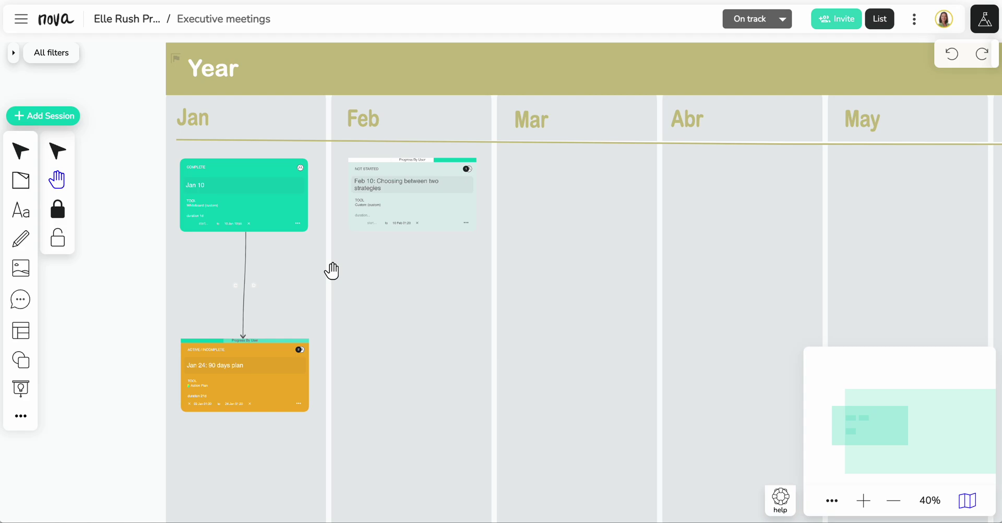
pyautogui.click(59, 122)
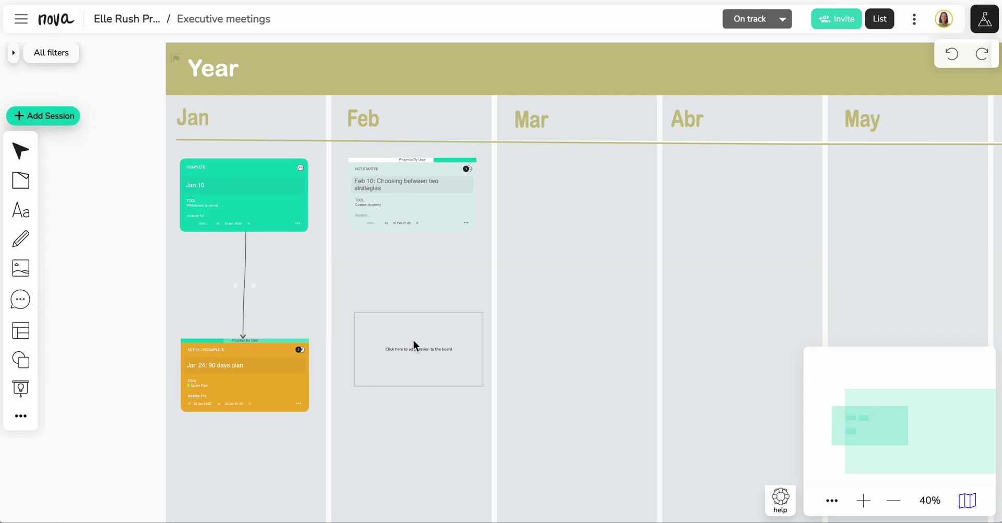
pyautogui.click(574, 188)
pyautogui.click(426, 281)
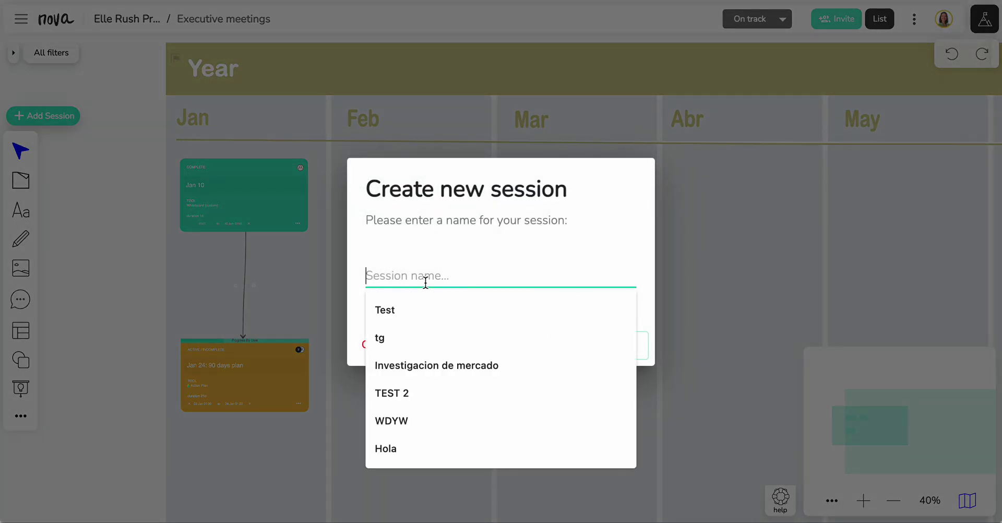
pyautogui.click(412, 309)
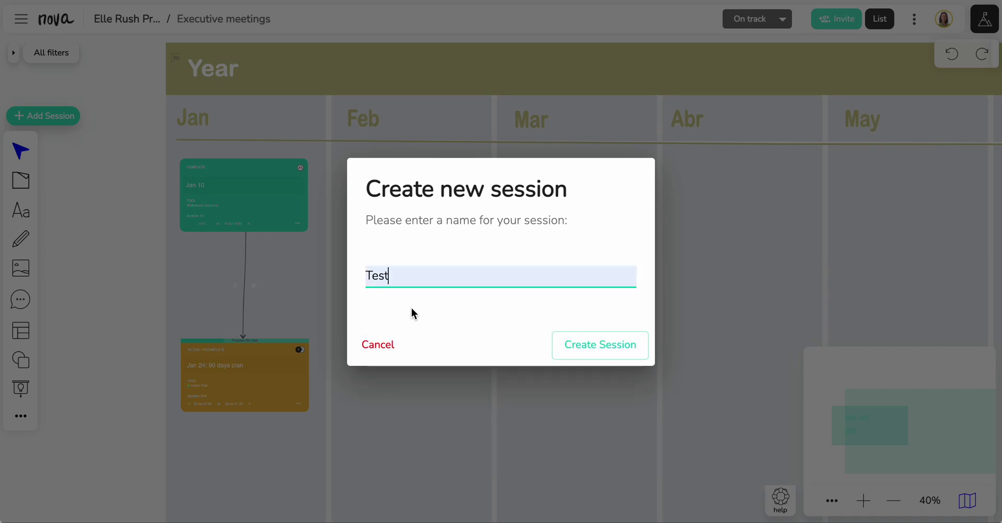
pyautogui.click(609, 350)
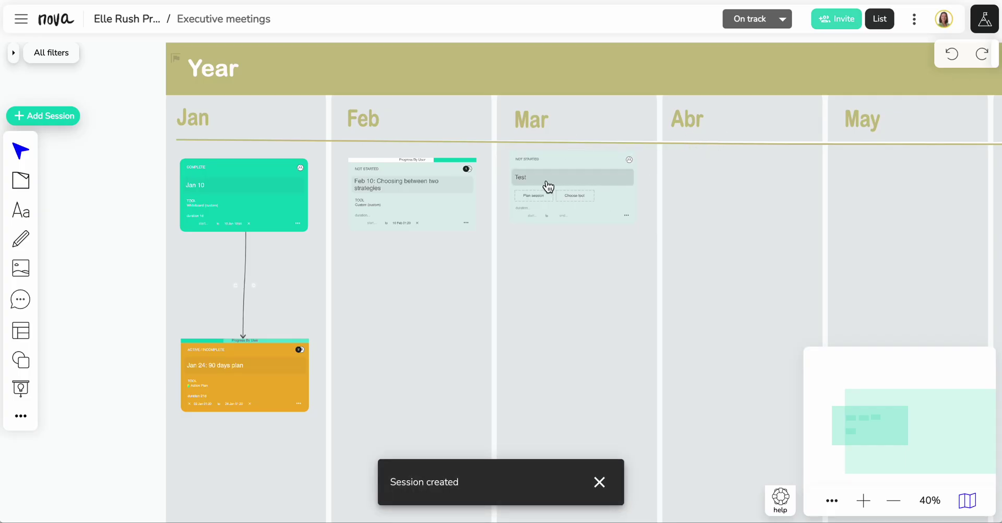
# Connect the Feb 10 session to Test, sending session conclusions and making Test start 29 days after Feb 10 ends
pyautogui.scroll(5, 537, 200)
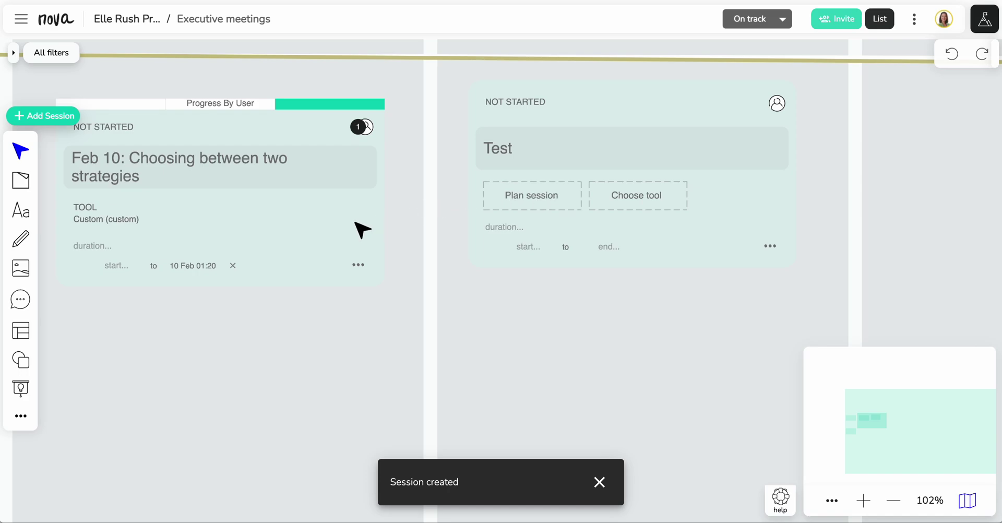
pyautogui.click(349, 229)
pyautogui.click(443, 275)
pyautogui.click(590, 102)
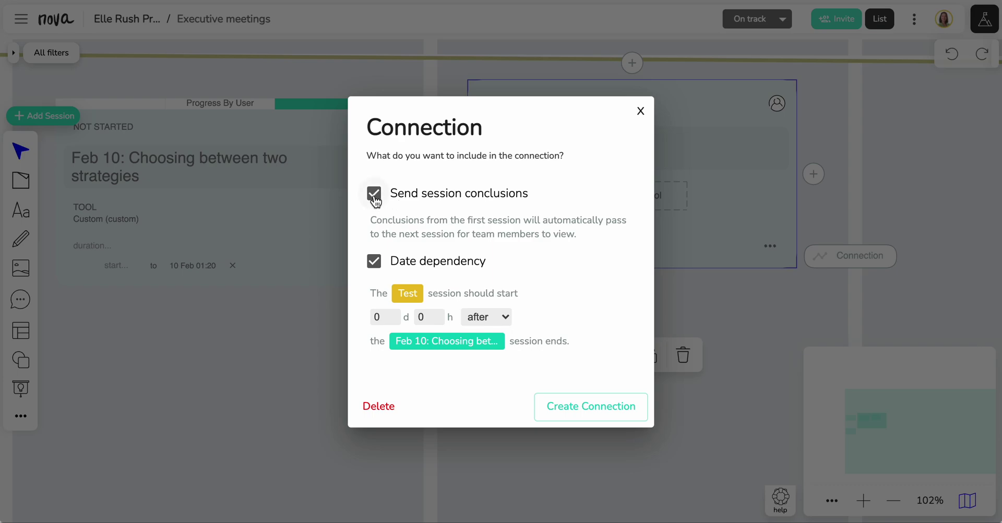
pyautogui.click(373, 198)
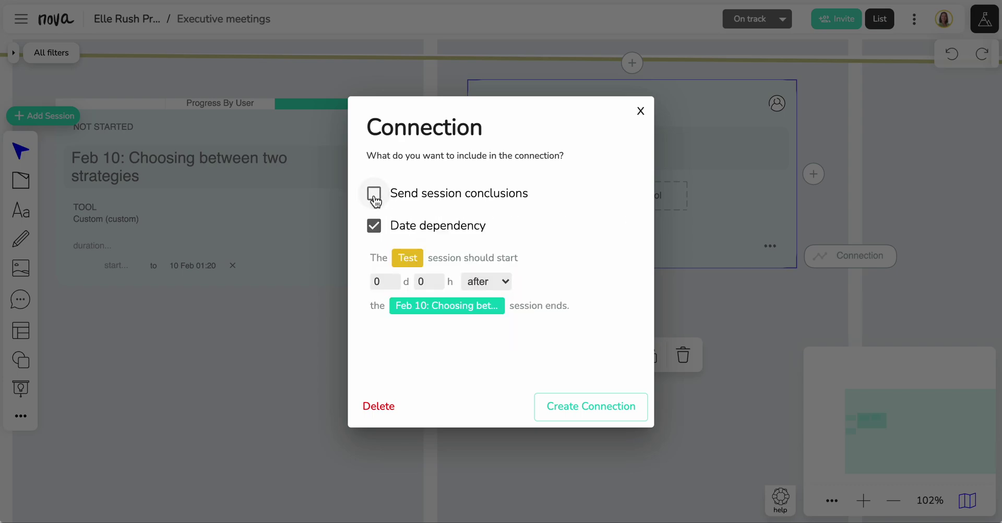
pyautogui.click(374, 196)
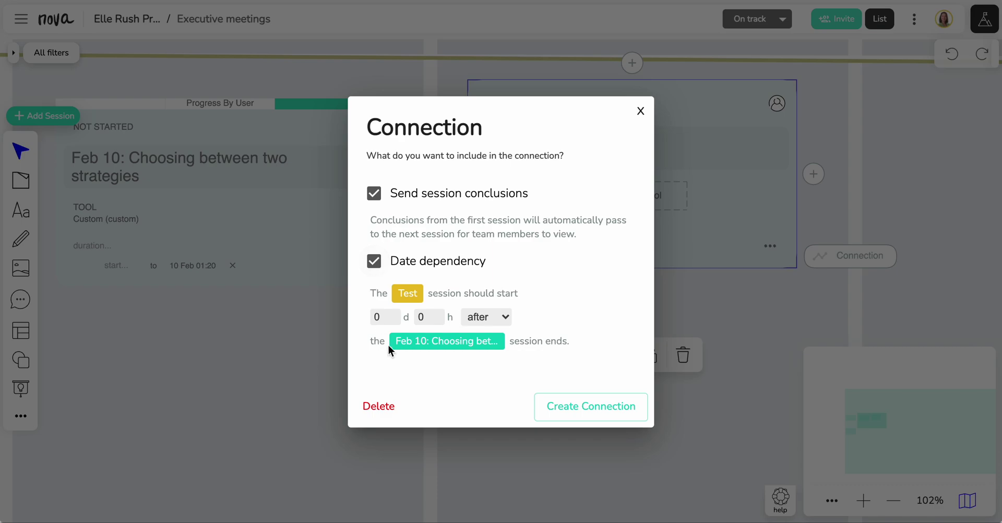
pyautogui.doubleClick(377, 317)
pyautogui.write('29')
pyautogui.click(600, 415)
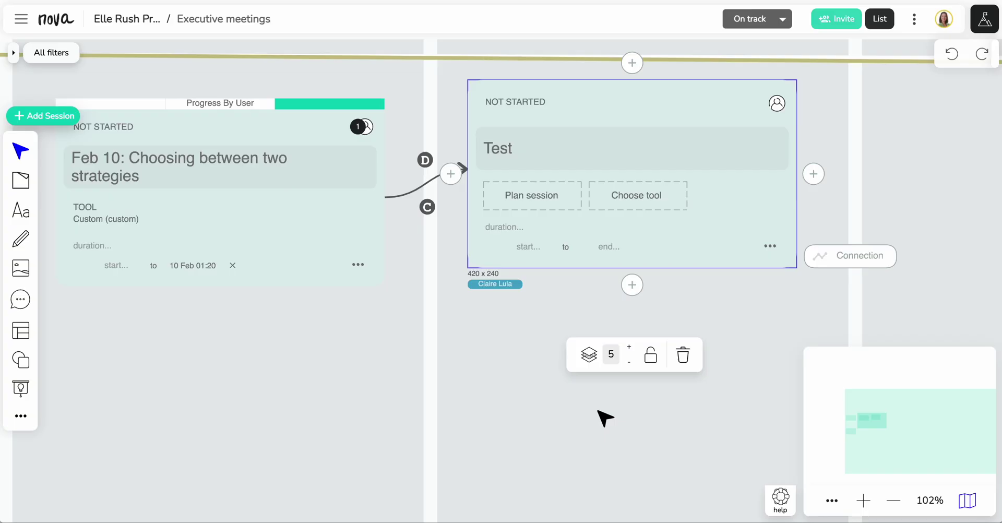
# Set the Test session's duration to 1 day and deselect its card on the board
pyautogui.click(505, 229)
pyautogui.moveTo(505, 293); pyautogui.dragTo(491, 291)
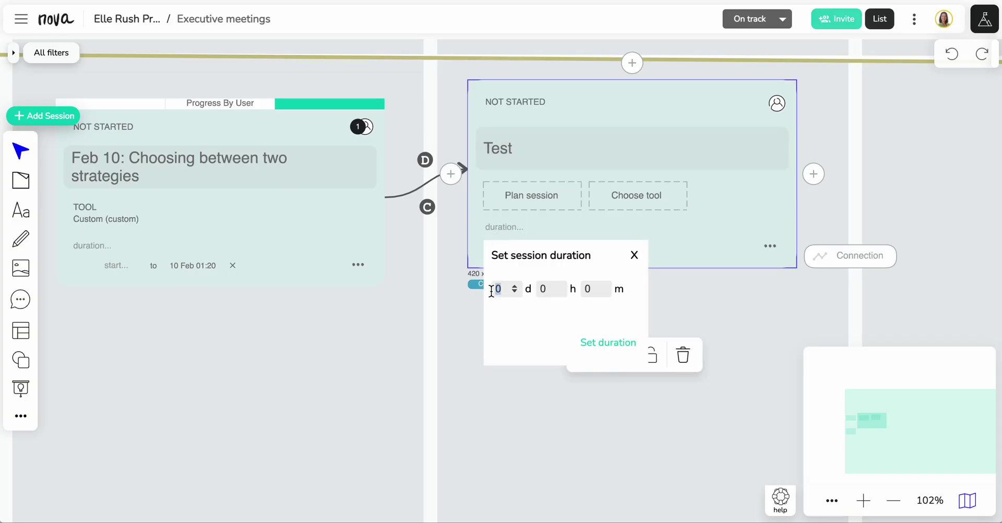
pyautogui.write('1')
pyautogui.click(607, 343)
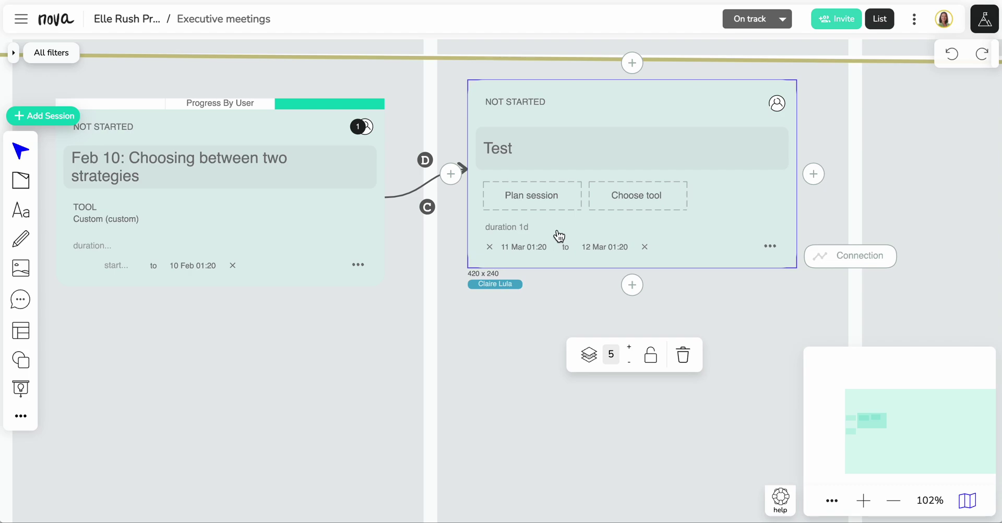
pyautogui.scroll(-4, 532, 362)
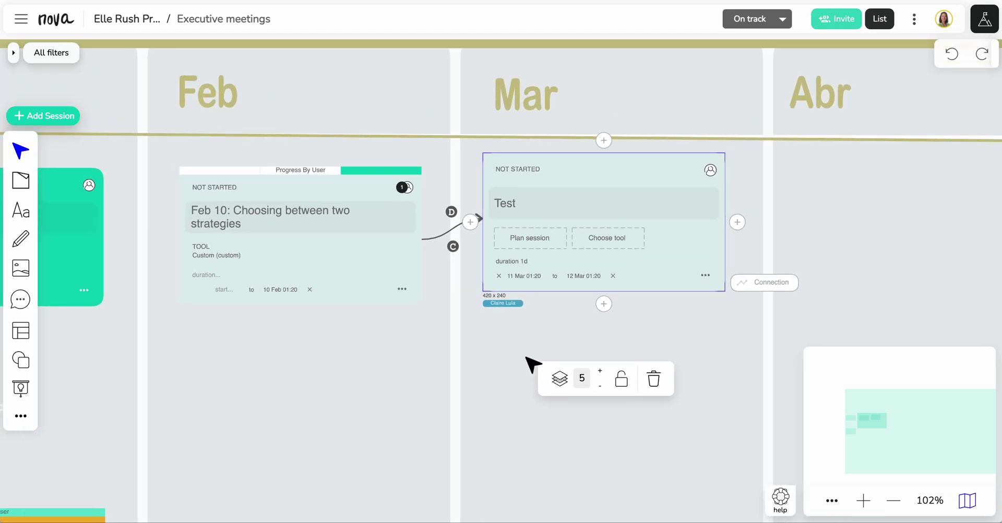
pyautogui.scroll(-3, 506, 378)
pyautogui.click(516, 389)
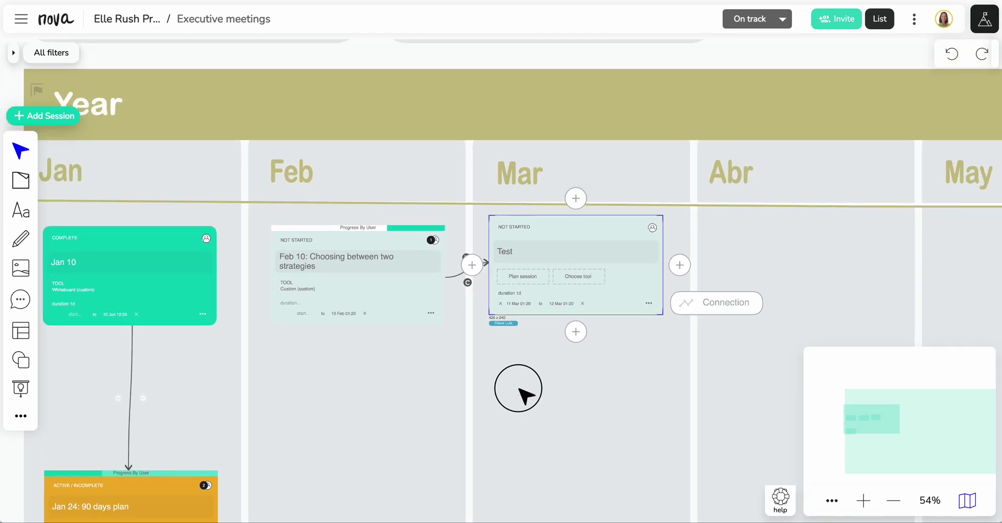
pyautogui.scroll(-2, 520, 377)
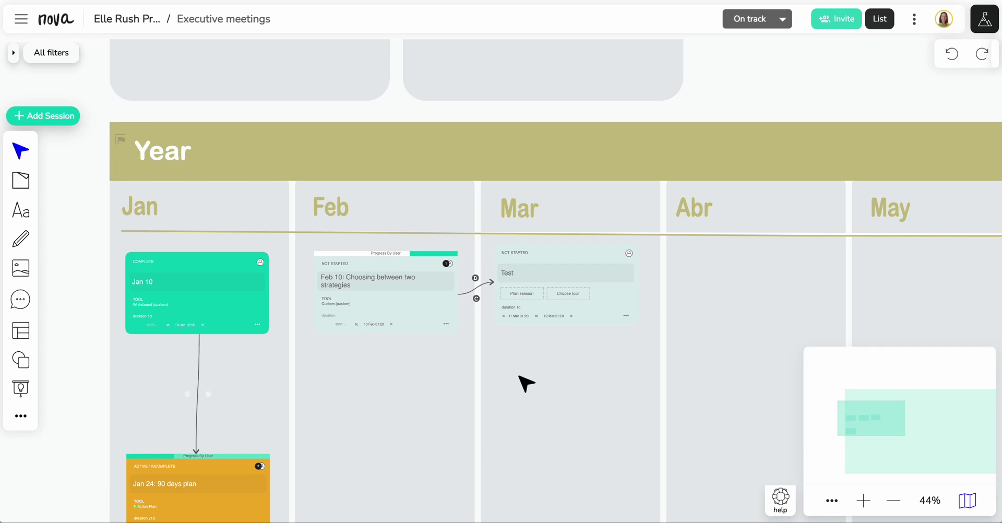
# View the Executive meetings project's options in the projects overview, and reopen the project in list view
pyautogui.click(138, 20)
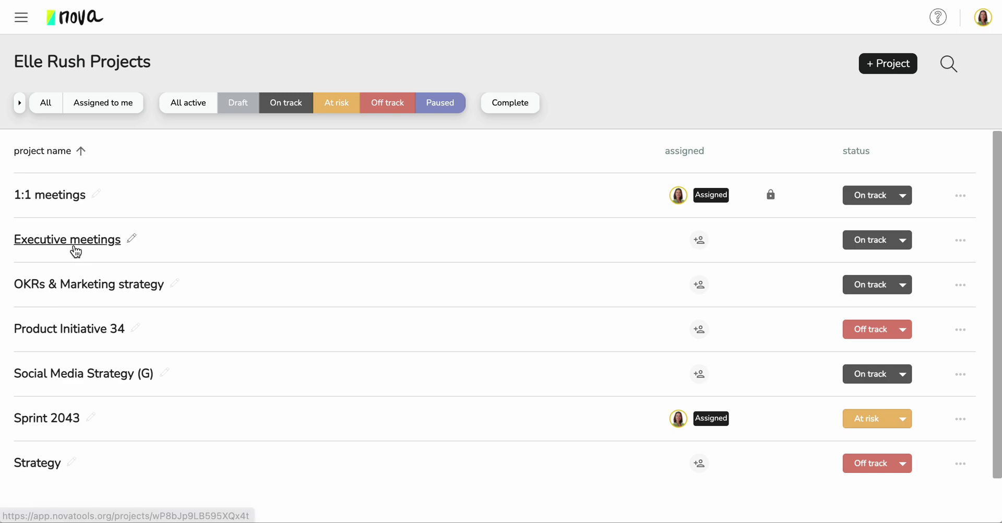
pyautogui.click(963, 245)
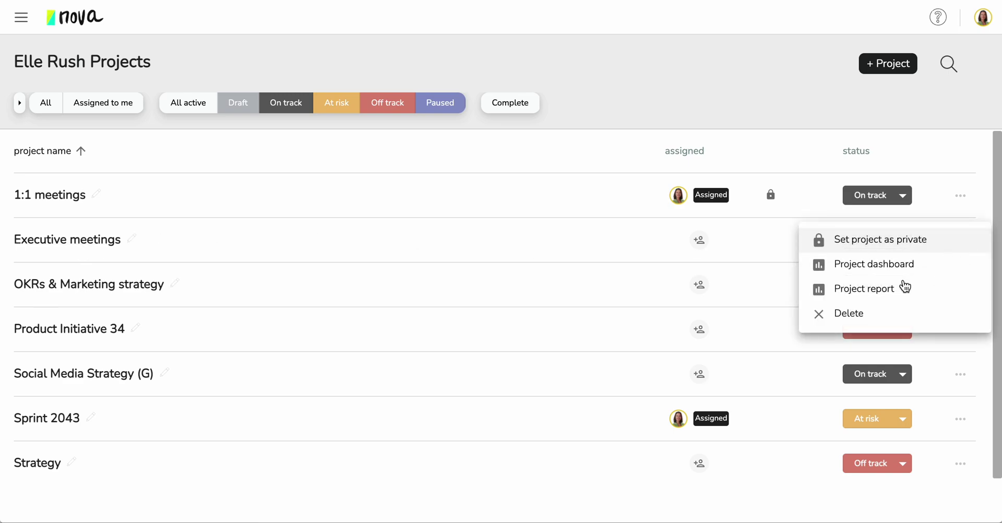
pyautogui.click(89, 241)
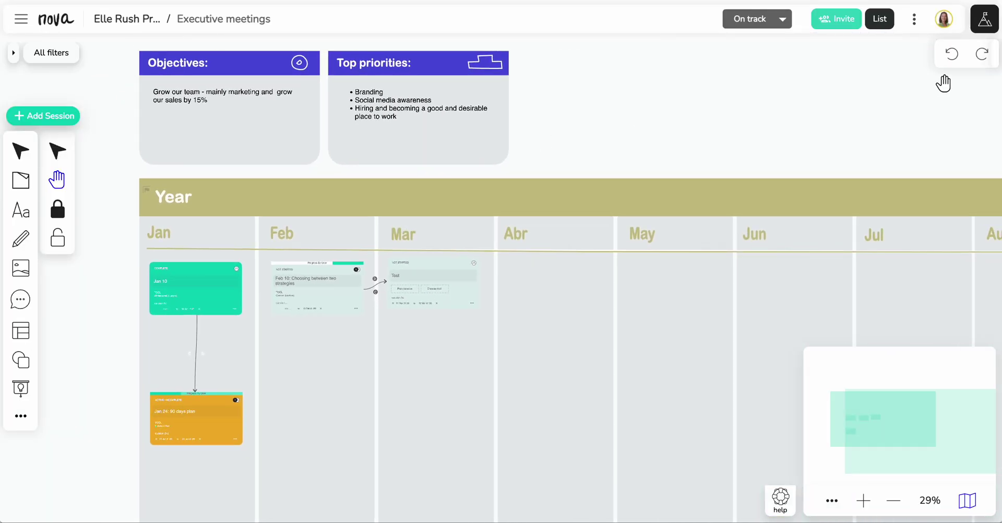
pyautogui.click(879, 19)
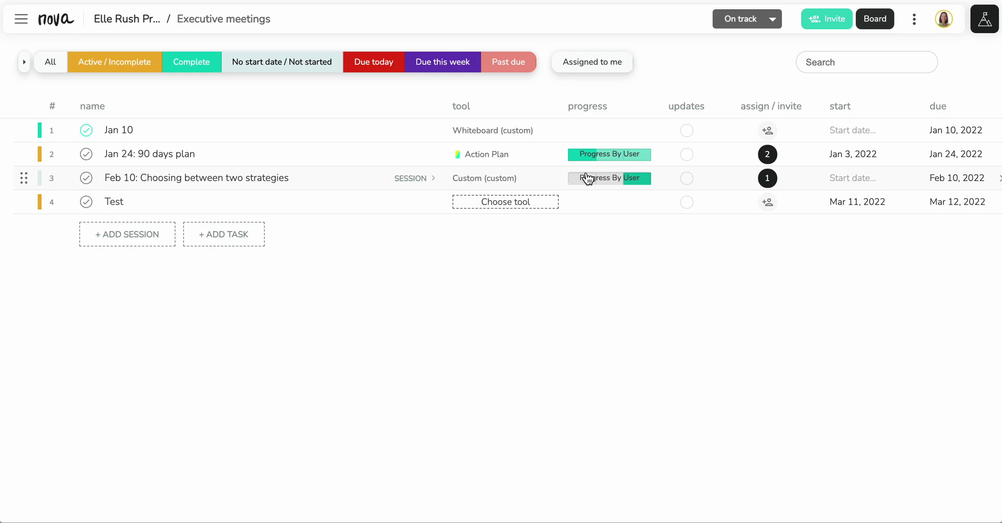
# Open the project report, look through its owners and sessions, and go to the Jan 10 session's notes
pyautogui.click(912, 21)
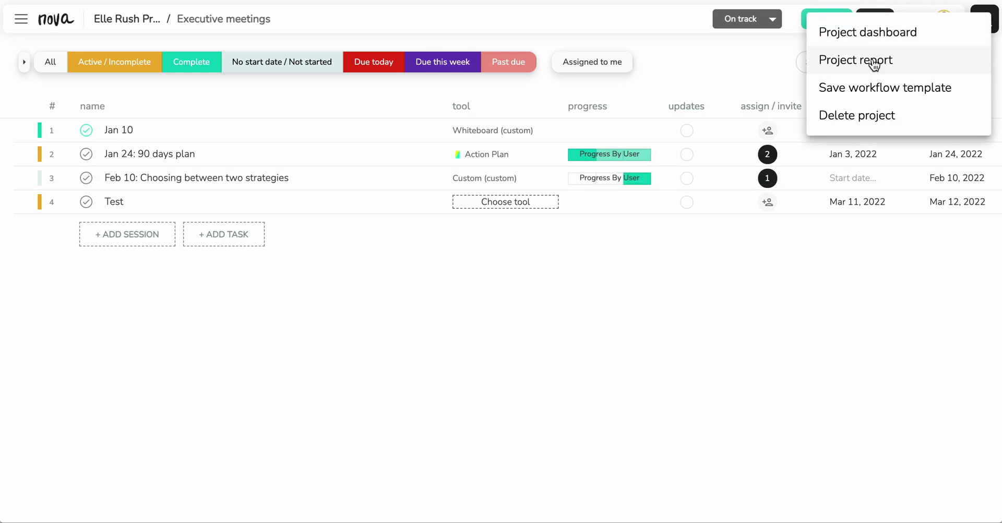
pyautogui.click(872, 60)
pyautogui.scroll(-3, 450, 254)
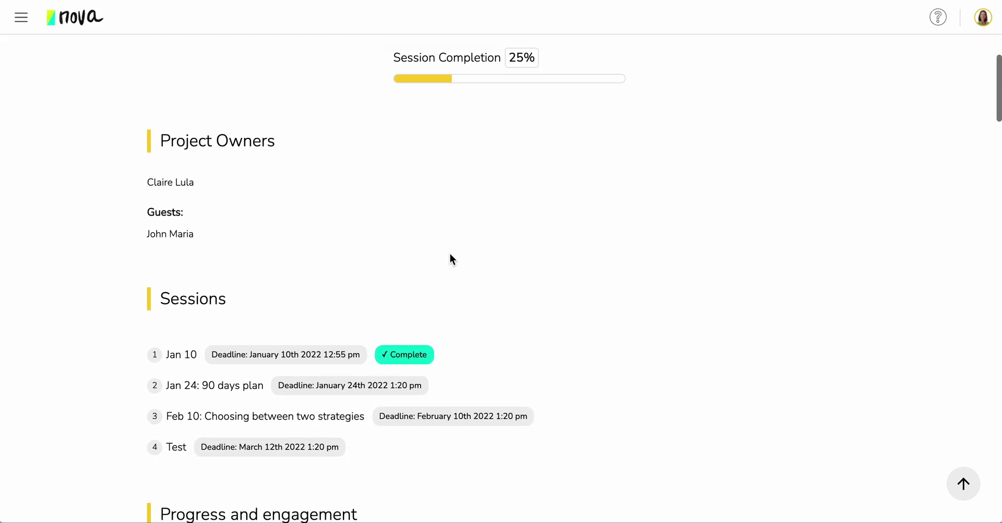
pyautogui.scroll(-2, 227, 354)
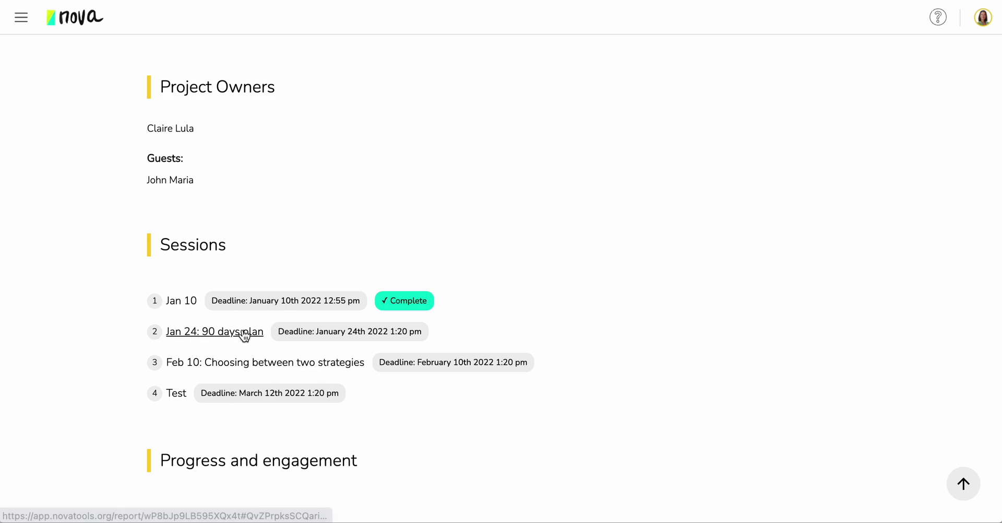
pyautogui.scroll(-1, 241, 333)
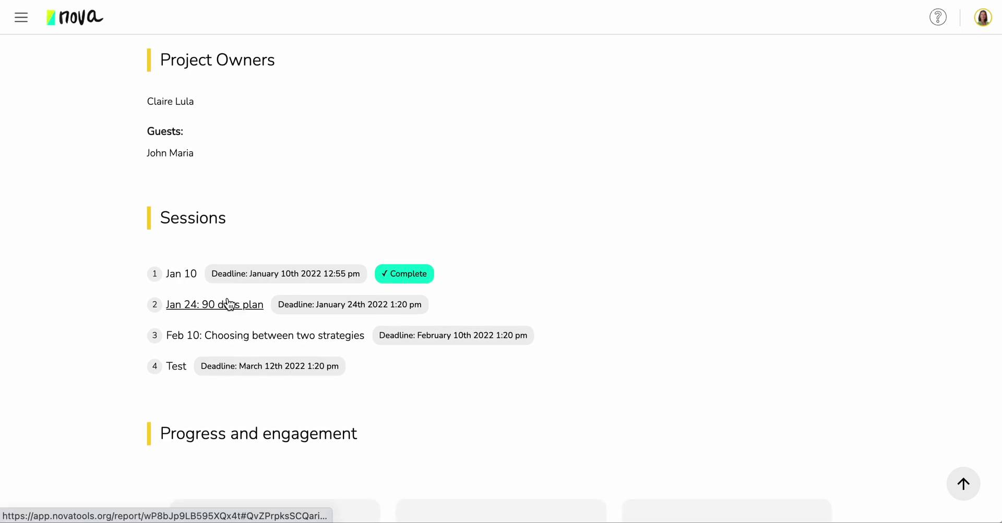
pyautogui.click(182, 274)
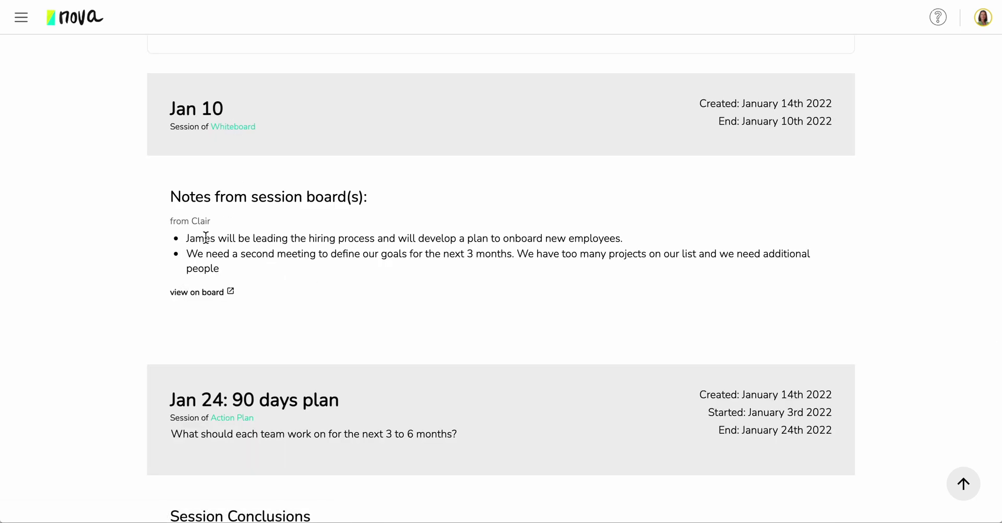